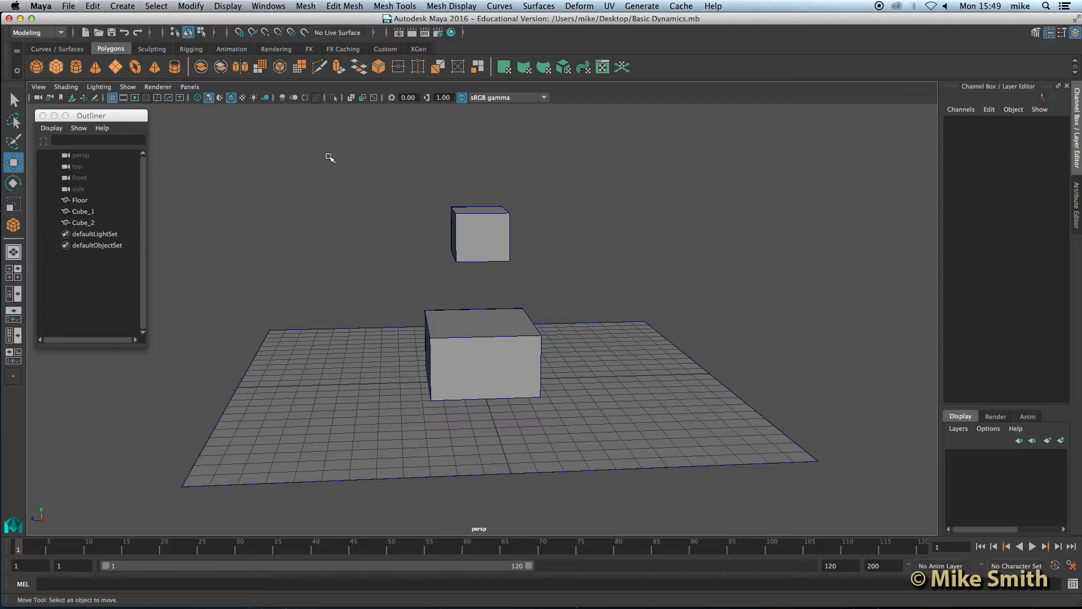
Switch to the FX menu set and save the time slider's playback speed as Real-time [24 fps]
click(44, 33)
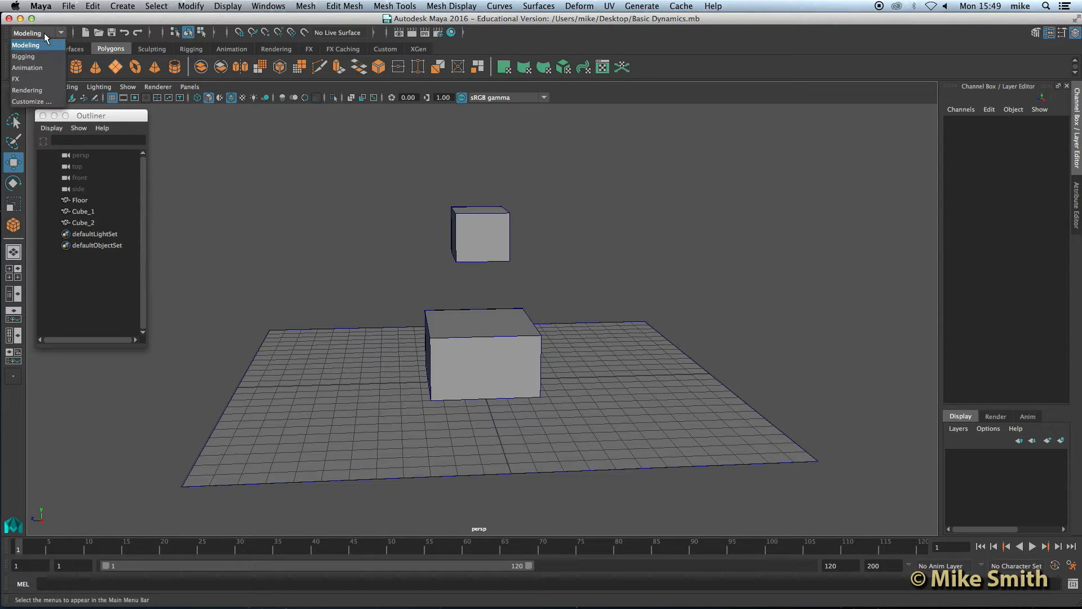
click(45, 79)
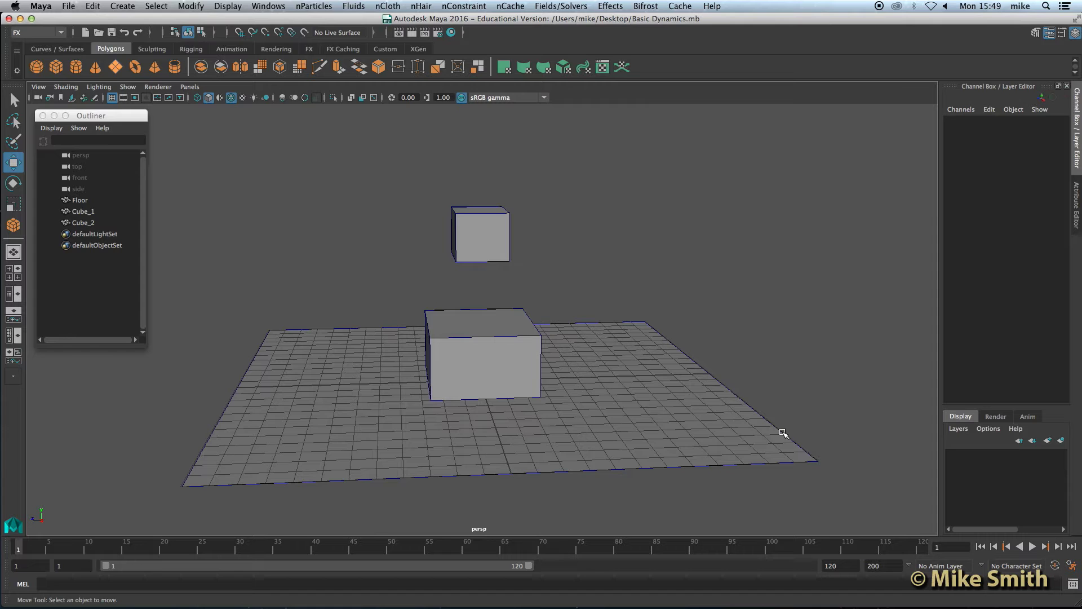
click(1072, 566)
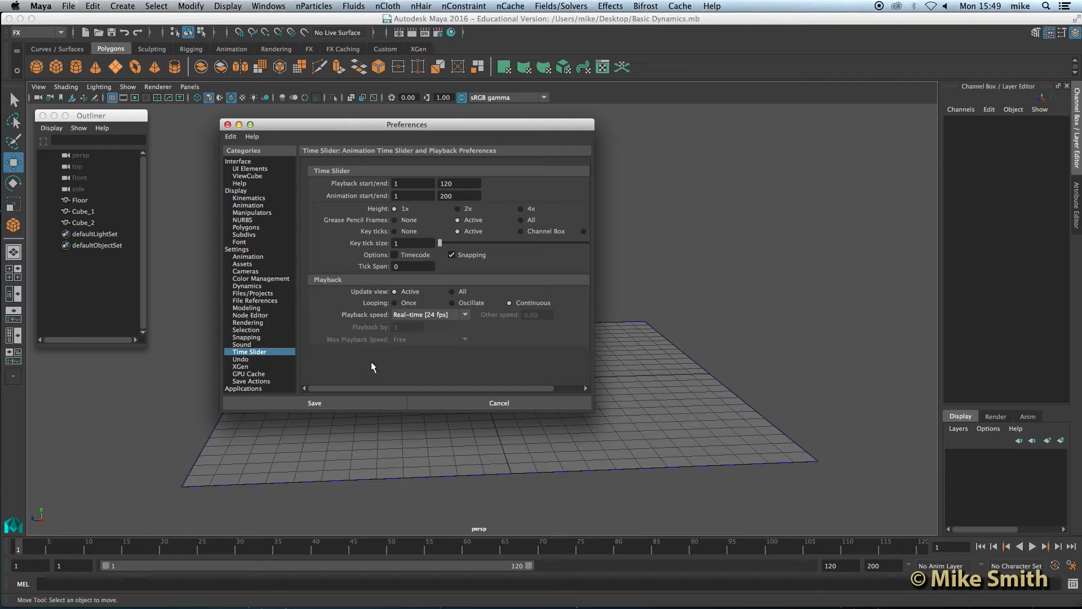
click(421, 313)
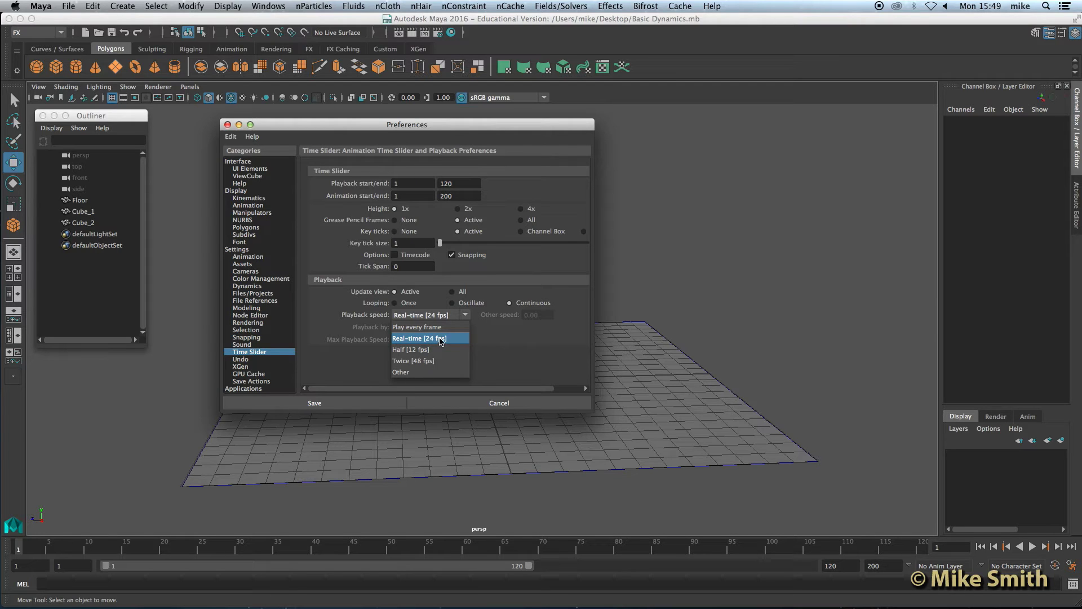
click(439, 339)
click(318, 400)
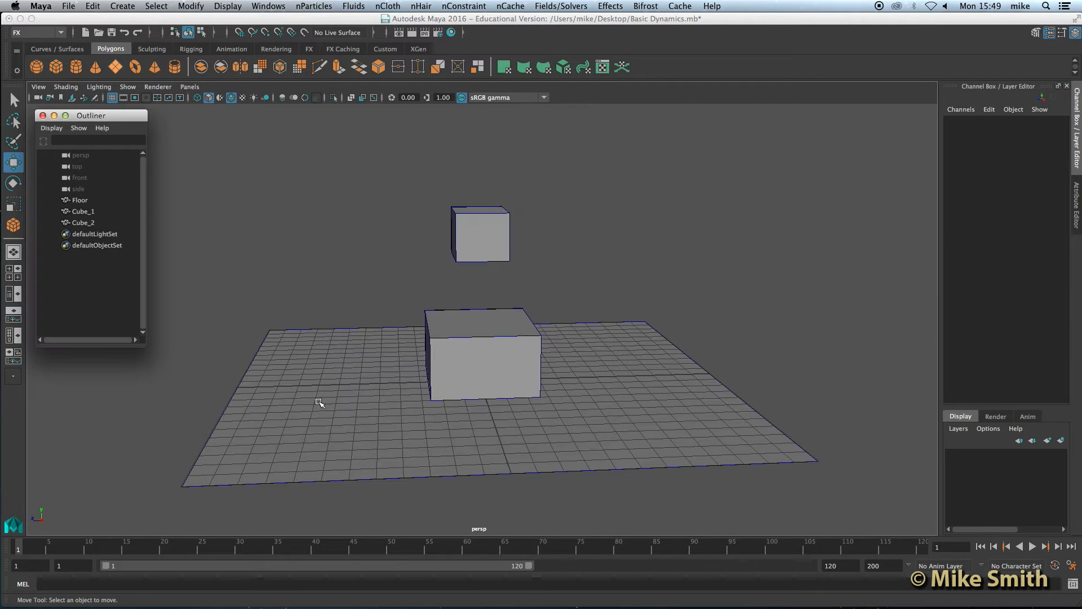
Raise Cube_1 and Cube_2 together above the floor, to about 6.5 and 12.4 in Translate Y
alt+drag(418, 346, 425, 310)
click(387, 386)
alt+drag(386, 345, 391, 357)
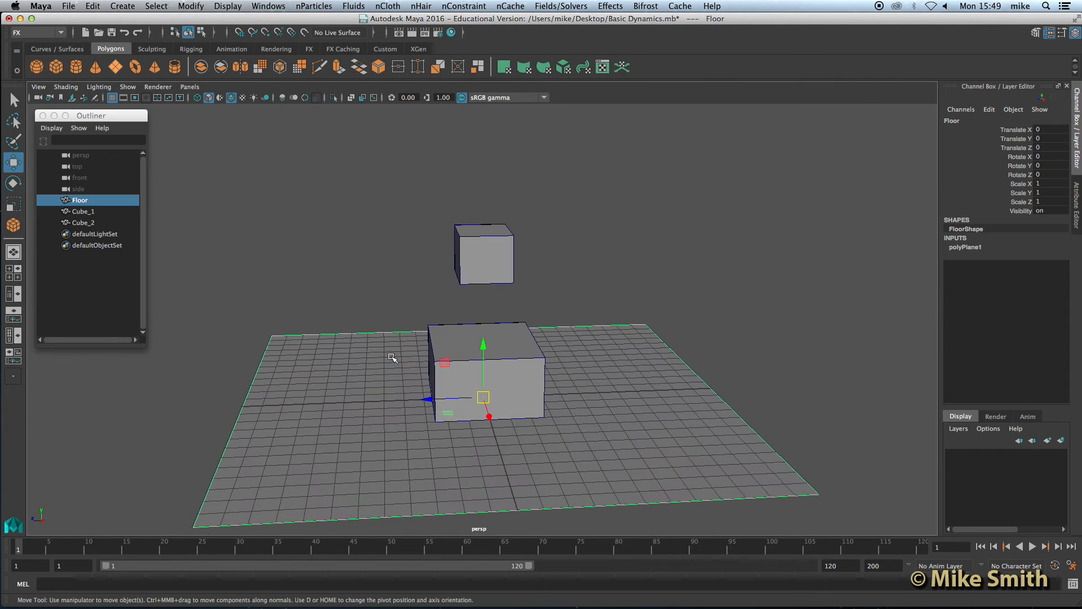
click(460, 333)
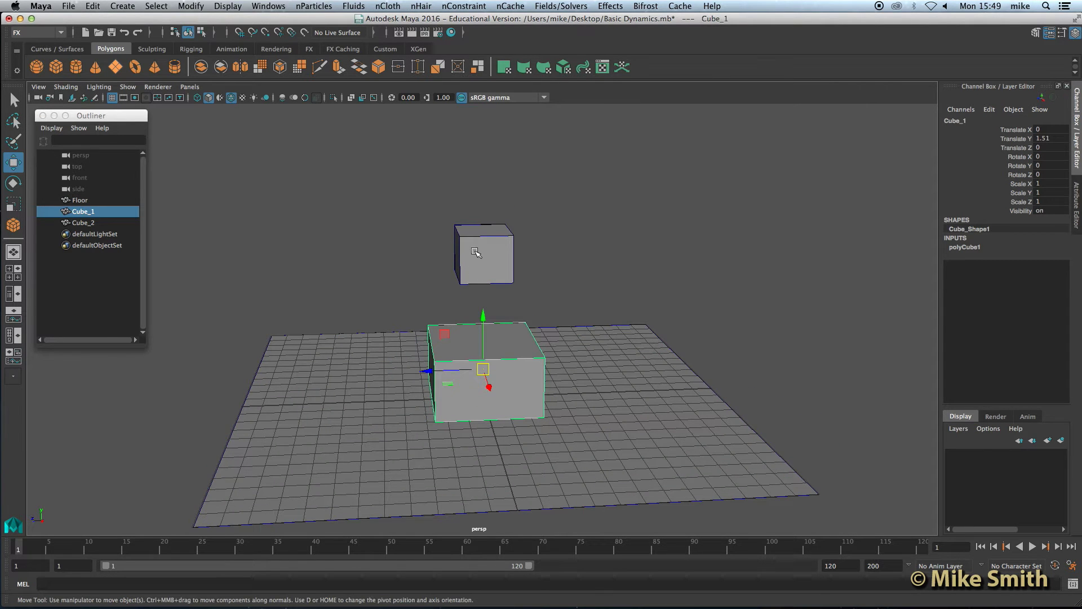
shift+click(475, 252)
drag(485, 197, 463, 101)
alt+drag(490, 163, 568, 289)
click(567, 290)
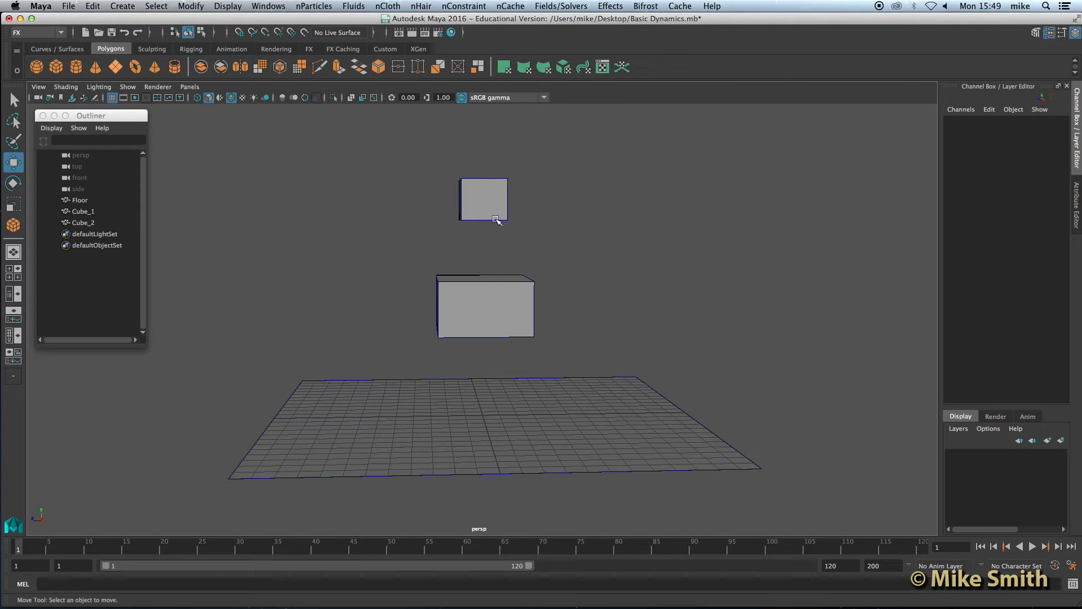
Make the Floor a passive rigid body using reset default settings
mouse_move(507, 273)
alt+mouse_down()
mouse_move(493, 264)
mouse_move(505, 268)
alt+mouse_up()
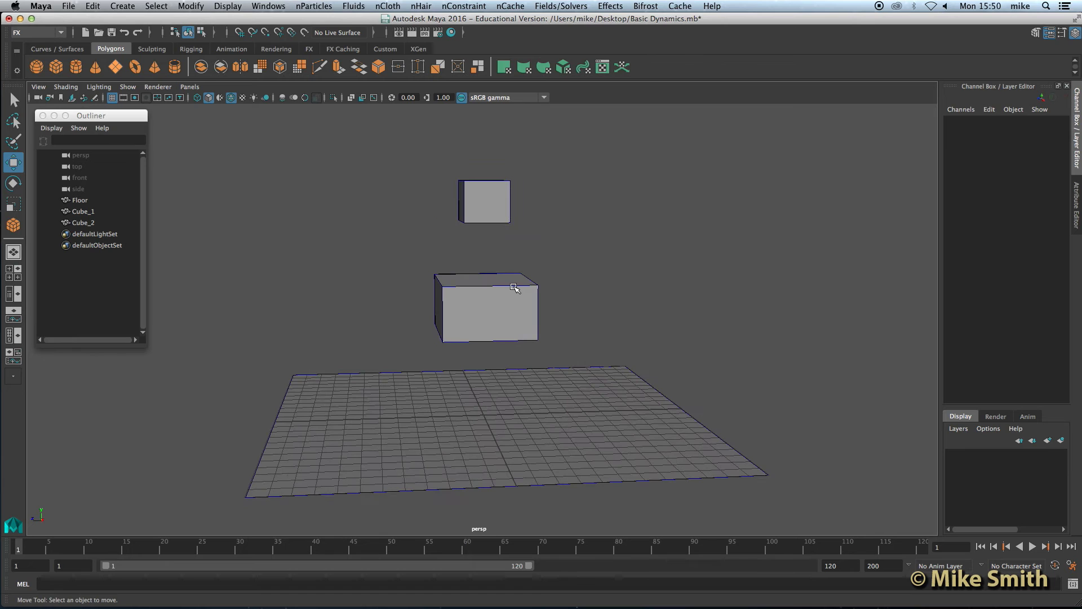
click(508, 376)
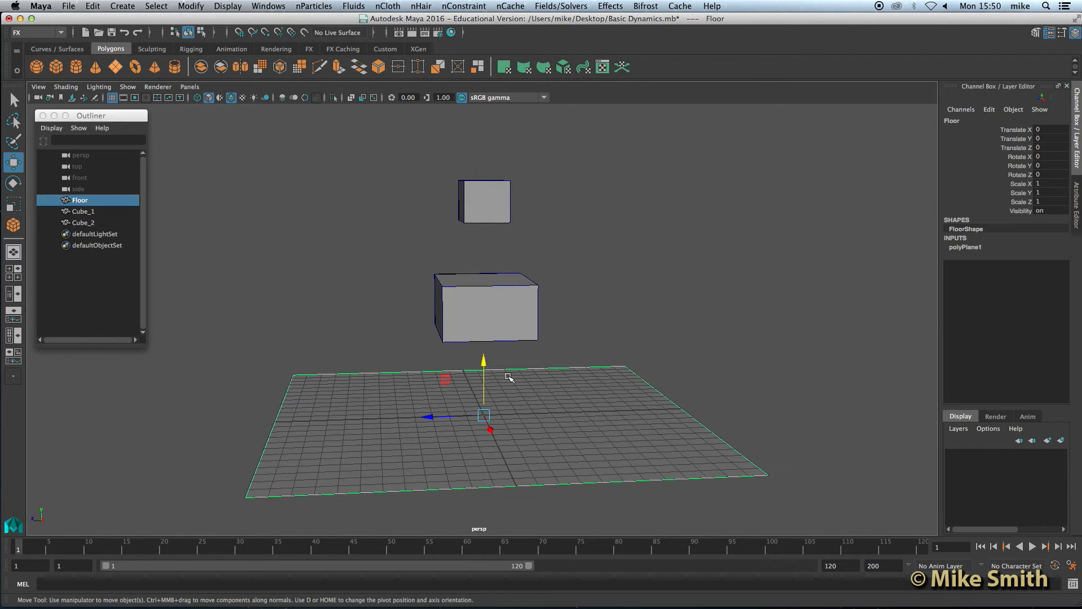
click(569, 6)
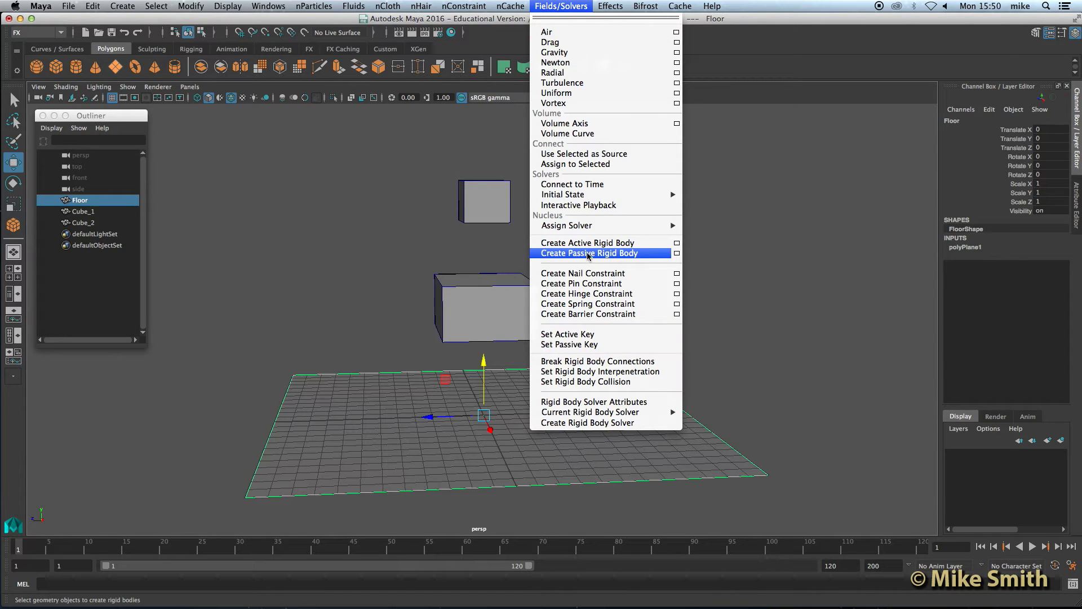
click(677, 254)
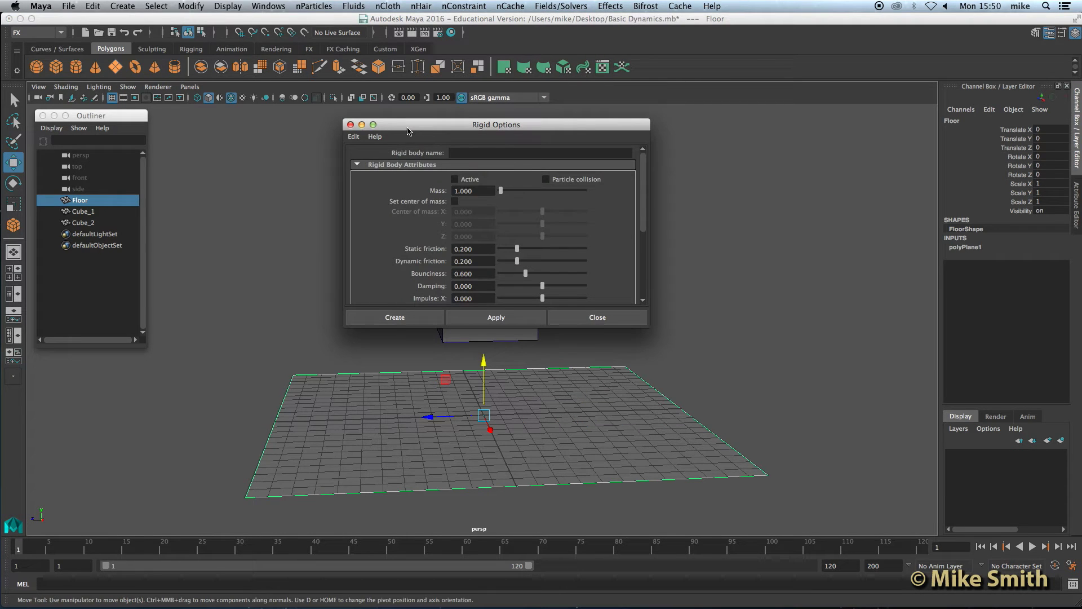
click(354, 137)
click(375, 161)
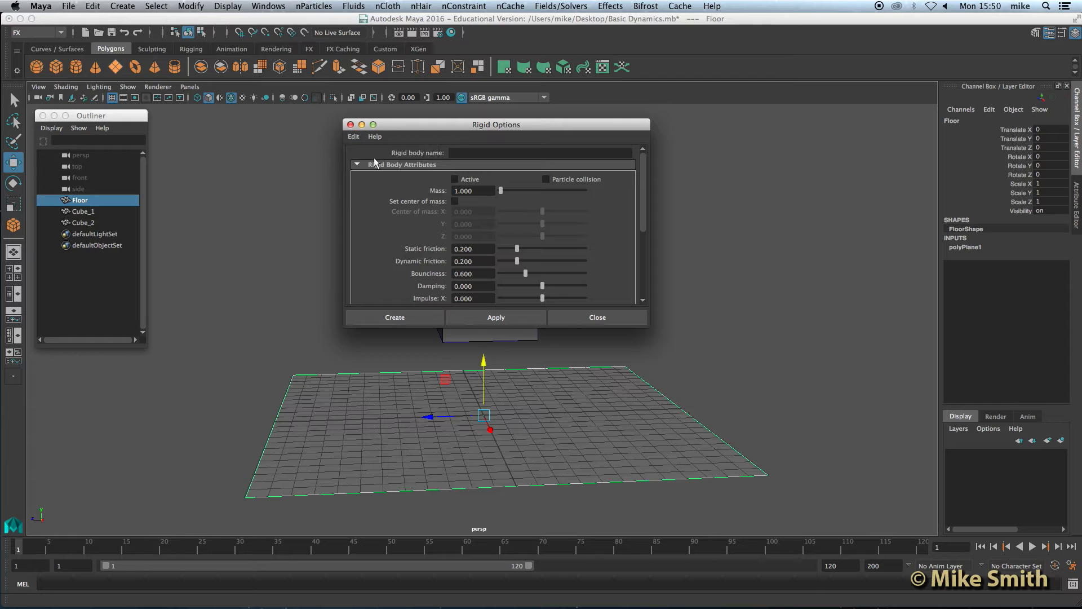
click(385, 316)
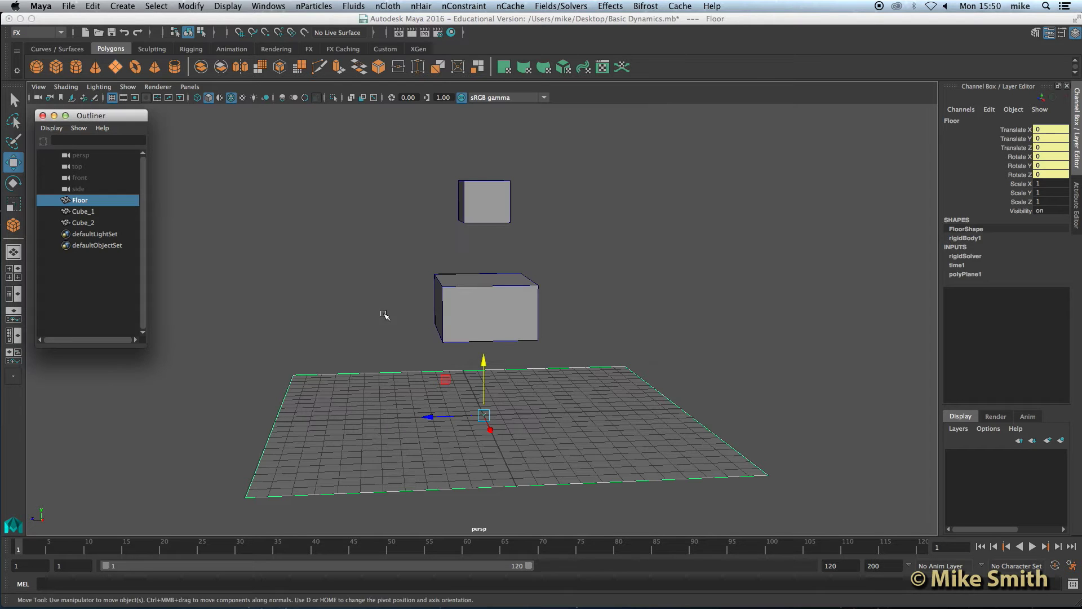
Make Cube_1 an active rigid body using reset default settings
click(507, 295)
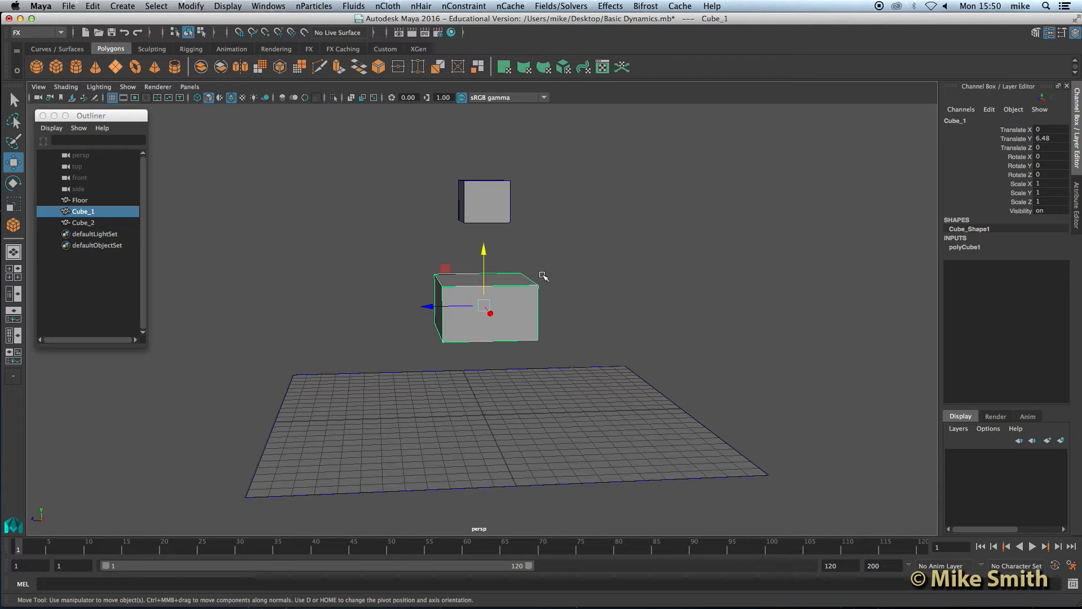
click(565, 5)
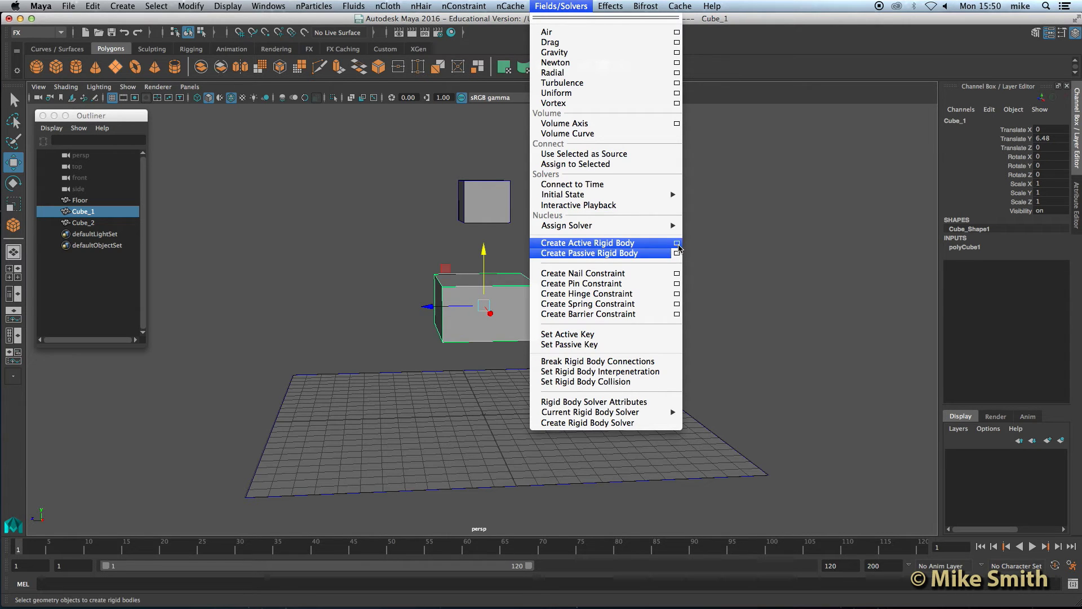
click(677, 245)
click(354, 137)
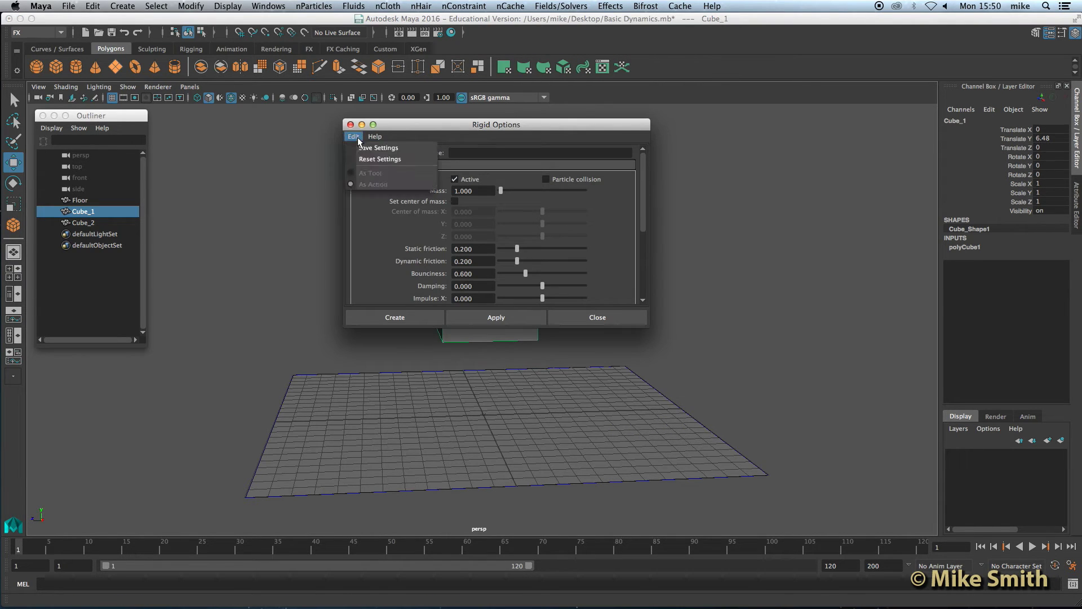
click(373, 159)
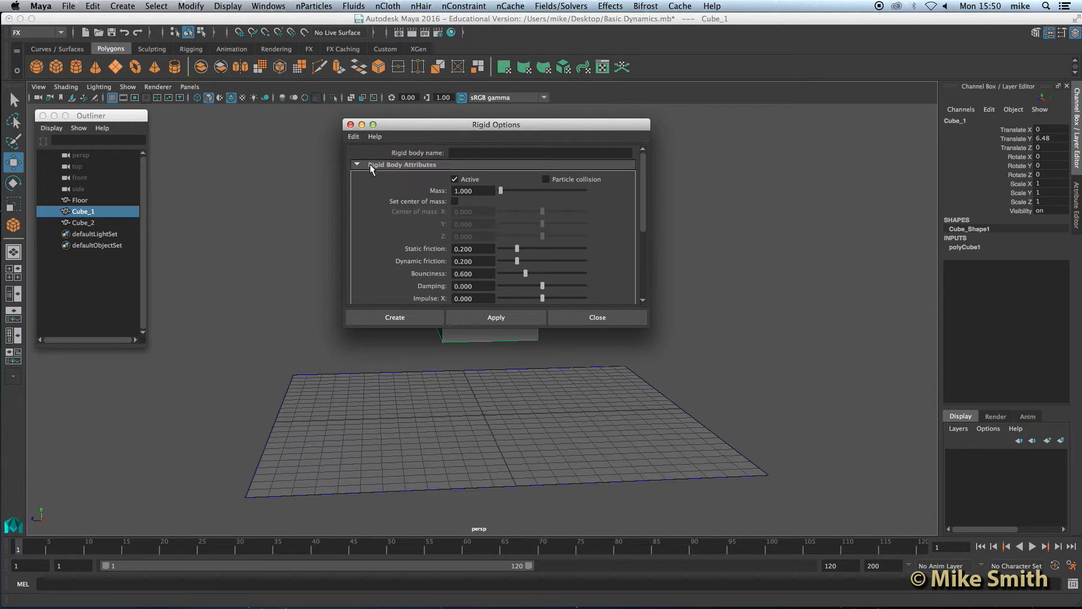
click(394, 317)
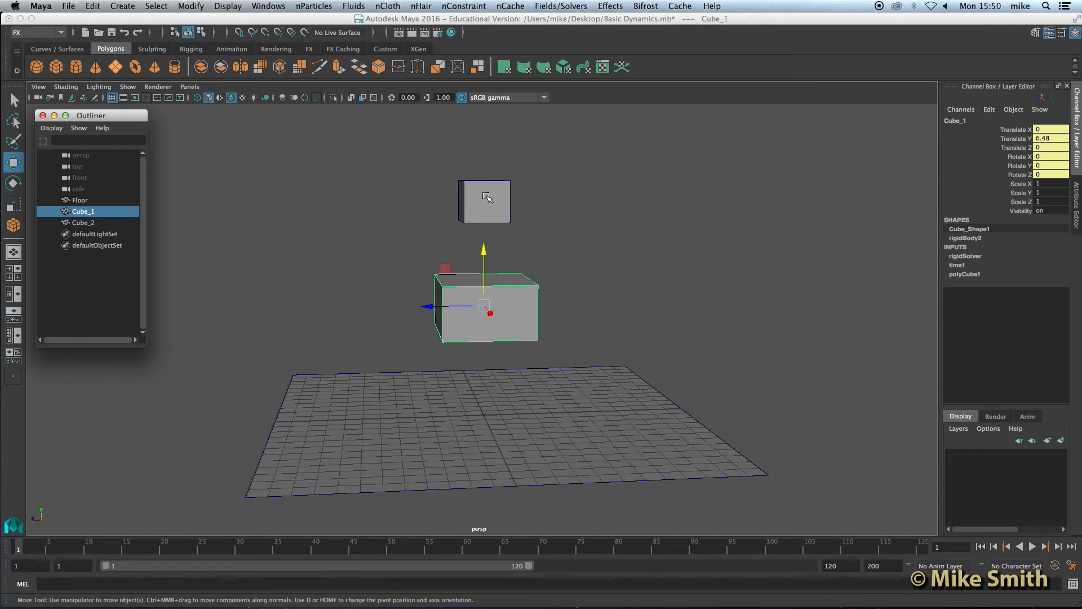
Make the upper cube, Cube_2, an active rigid body with the same settings
click(486, 197)
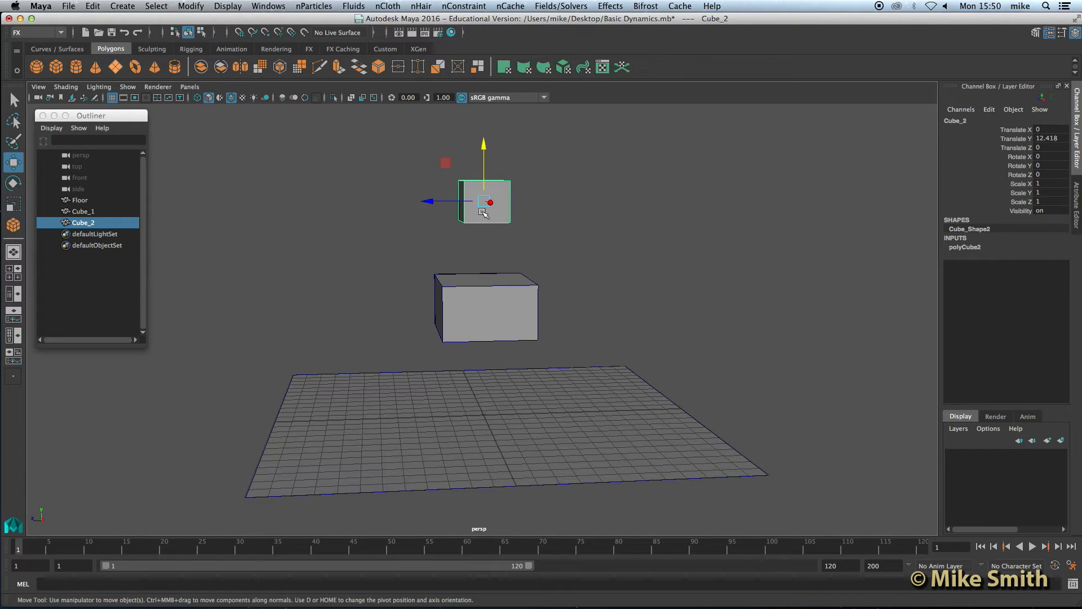
click(562, 8)
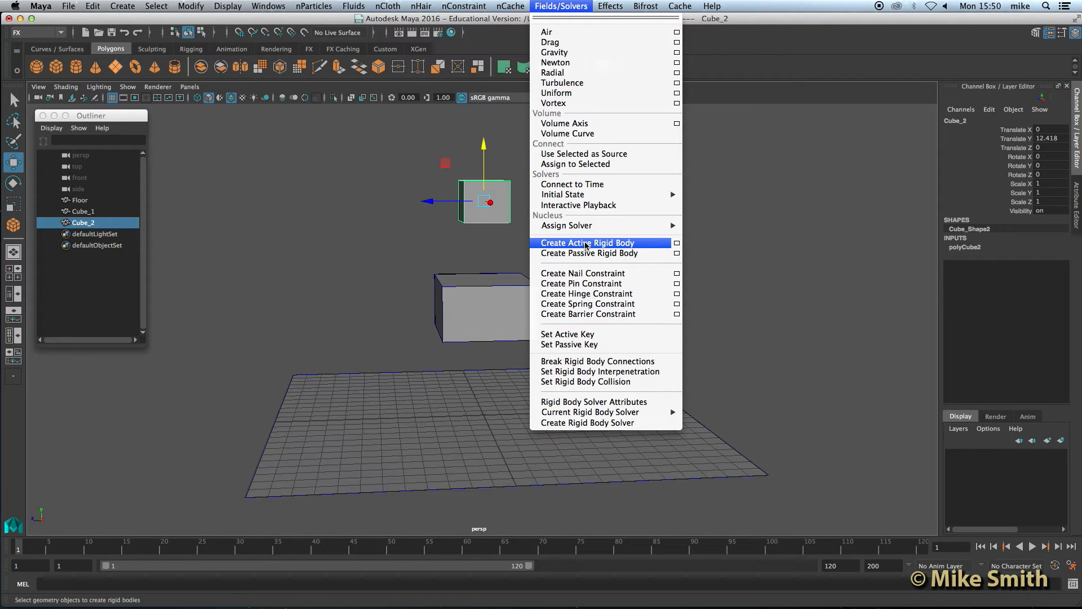
click(586, 244)
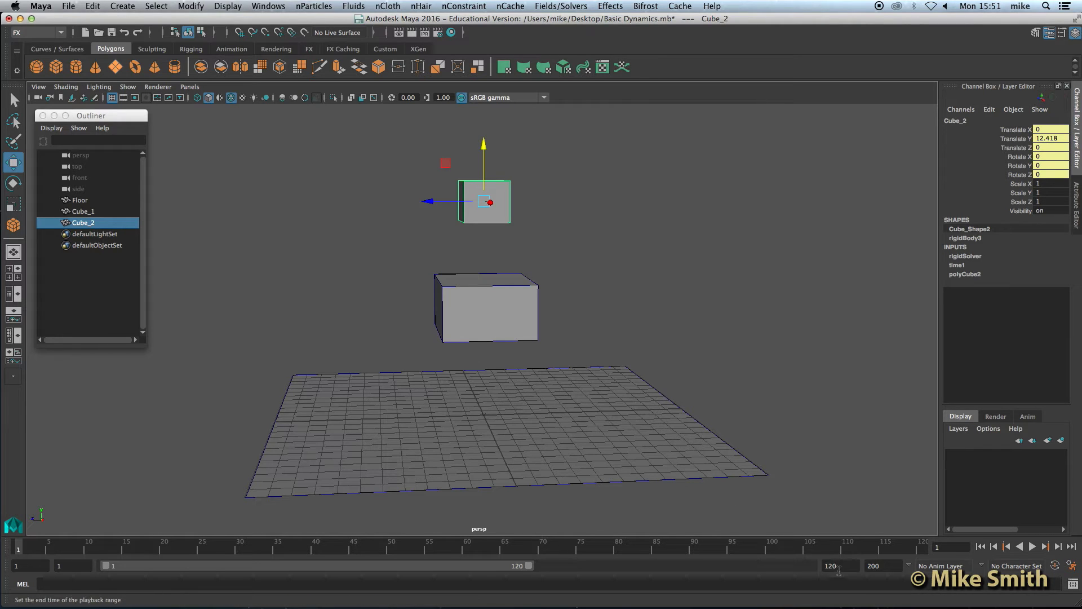
Set the end time of the playback range to 600 frames
drag(843, 566, 817, 566)
text(600)
key(Return)
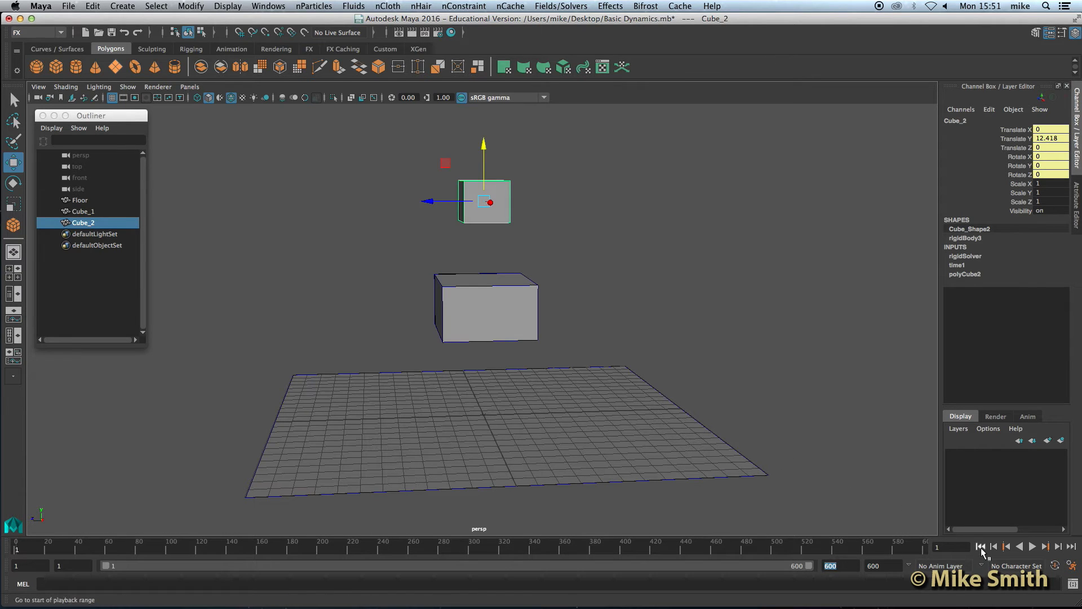
Play back the rigid body simulation and return to the start of the playback range
click(1034, 548)
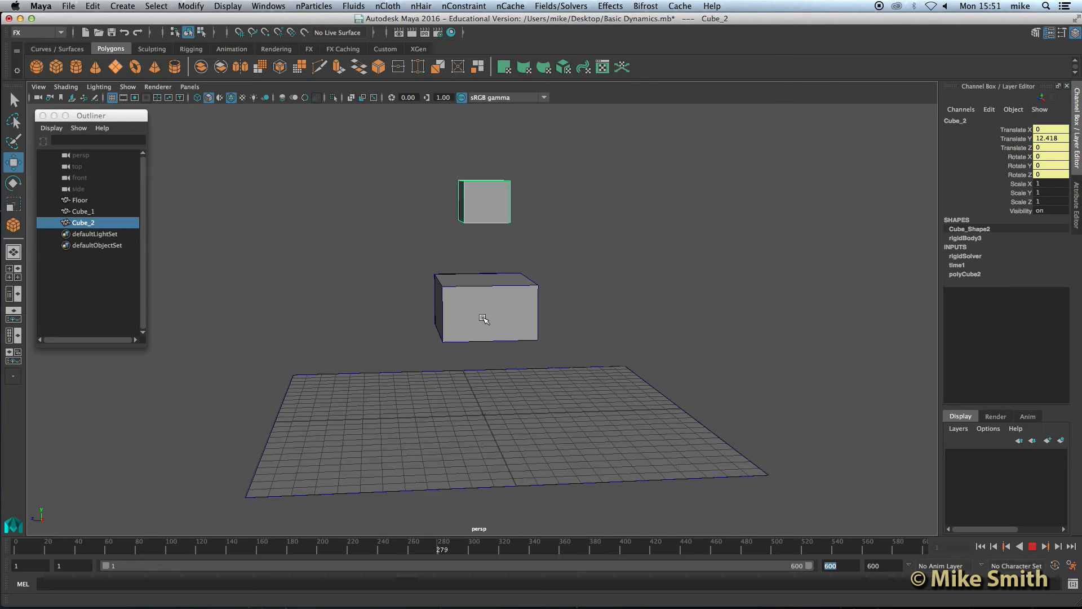
click(1033, 546)
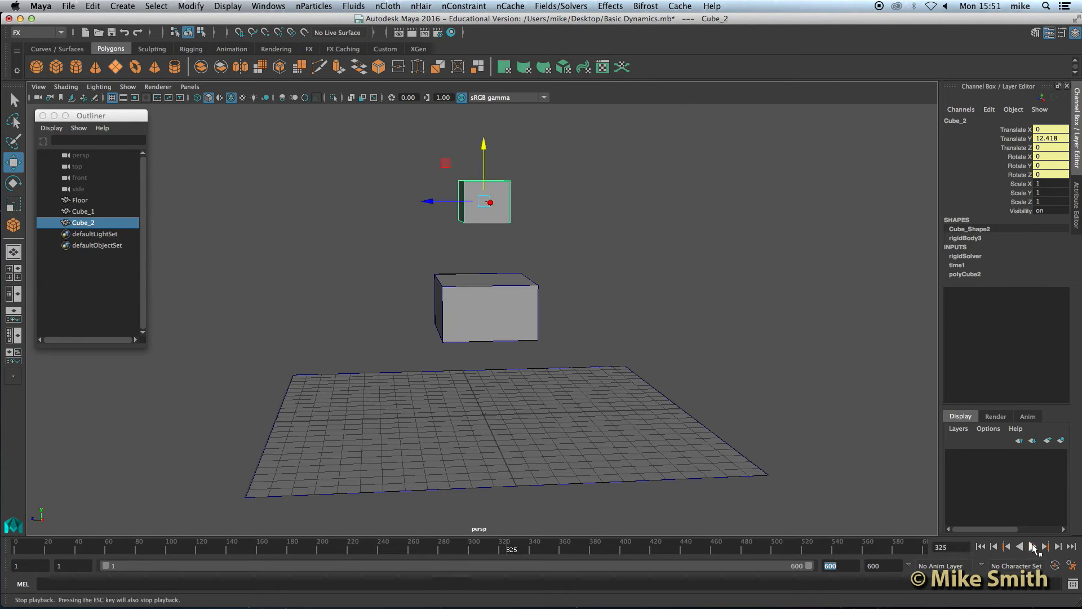
click(981, 546)
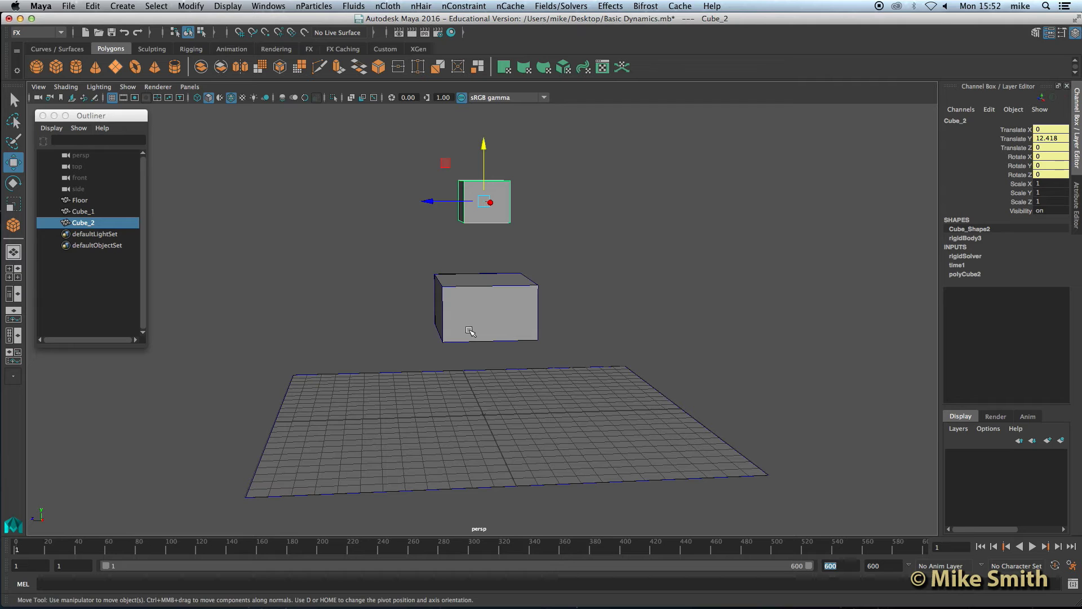
Add a gravity field with reset default settings that affects both Cube_1 and Cube_2
shift+click(480, 301)
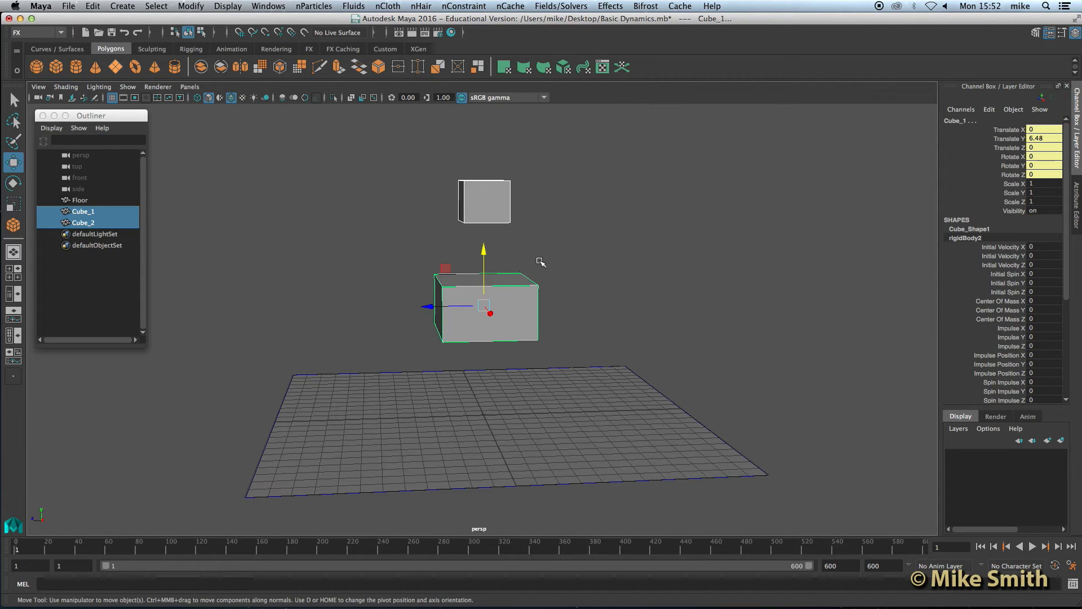
click(564, 7)
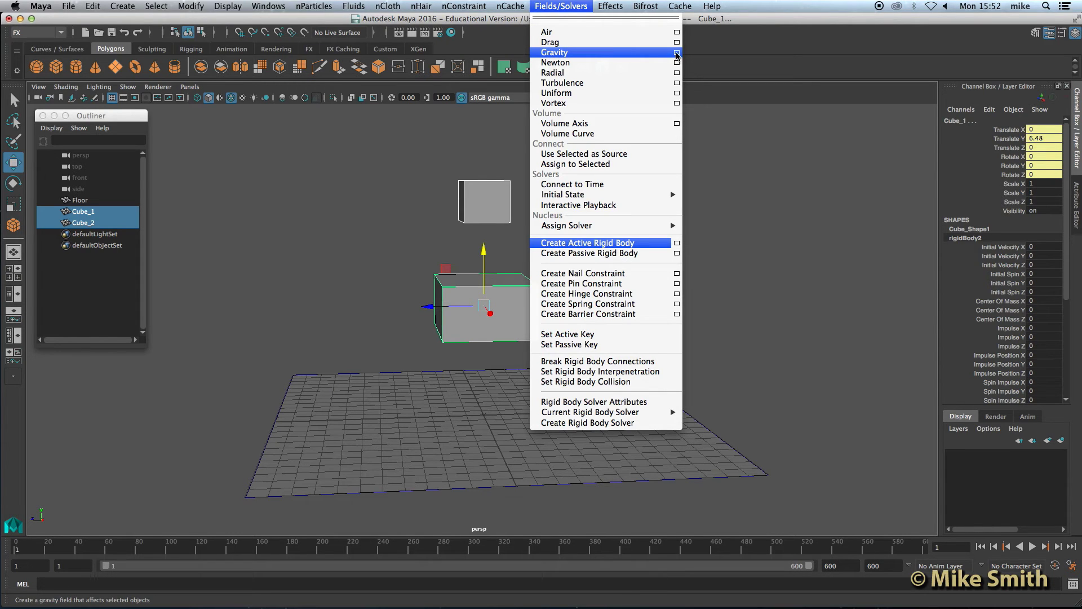
click(676, 52)
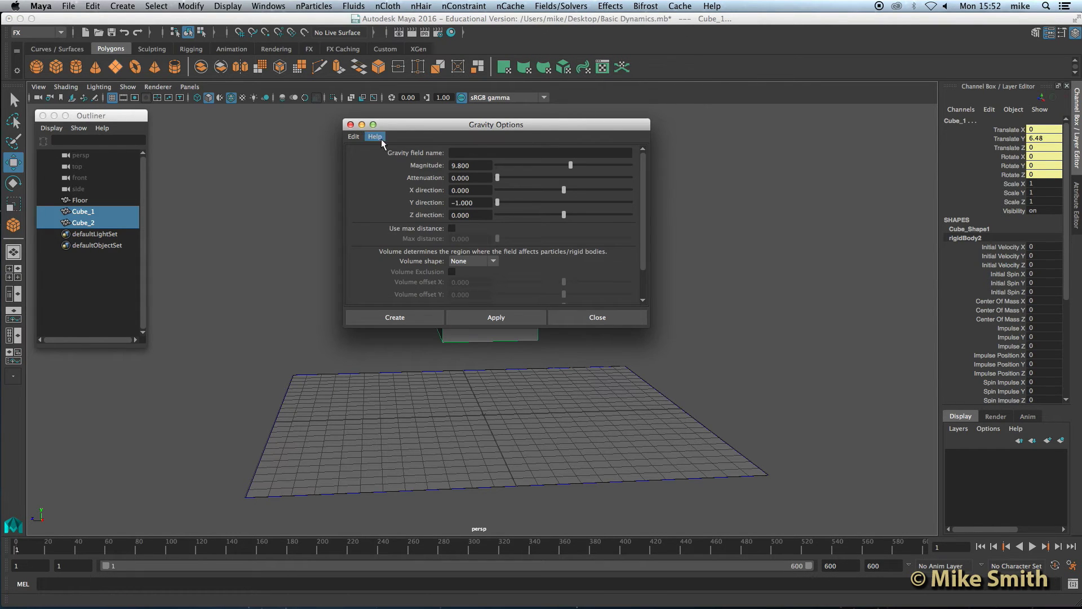
click(353, 137)
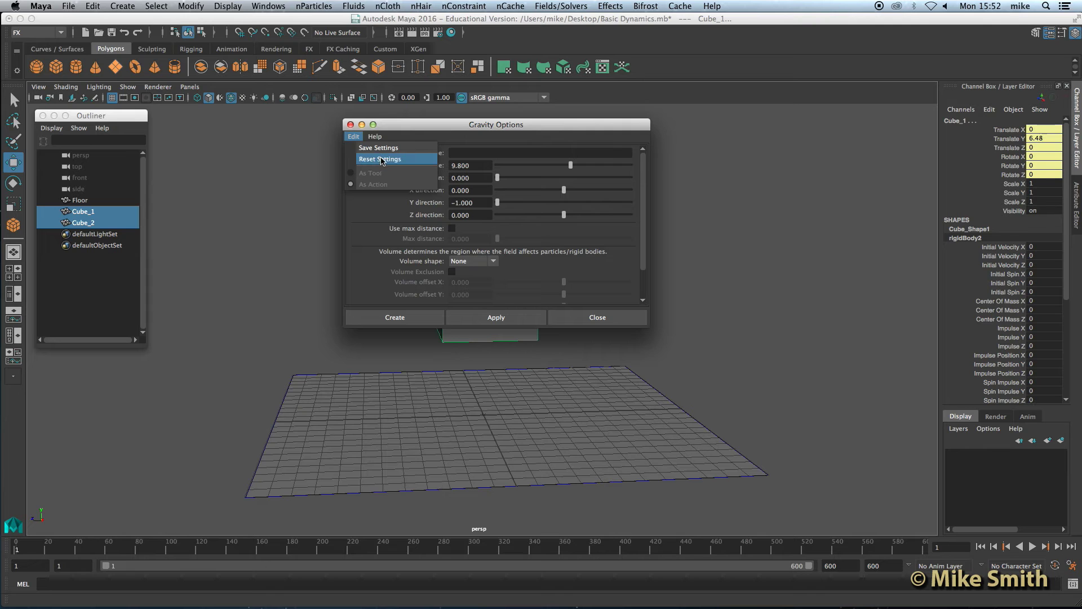
click(381, 159)
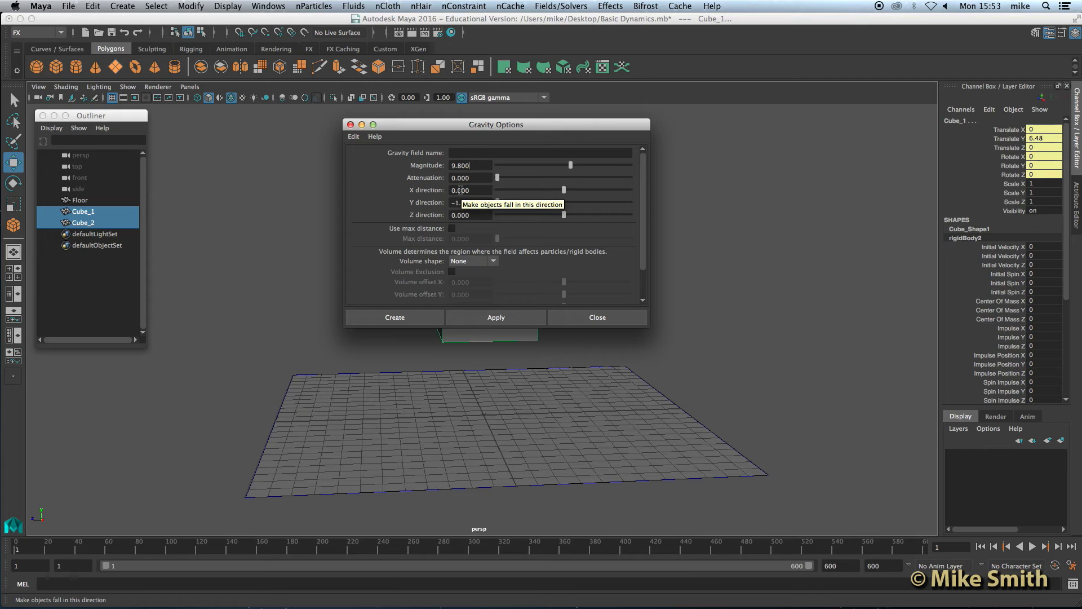
click(402, 316)
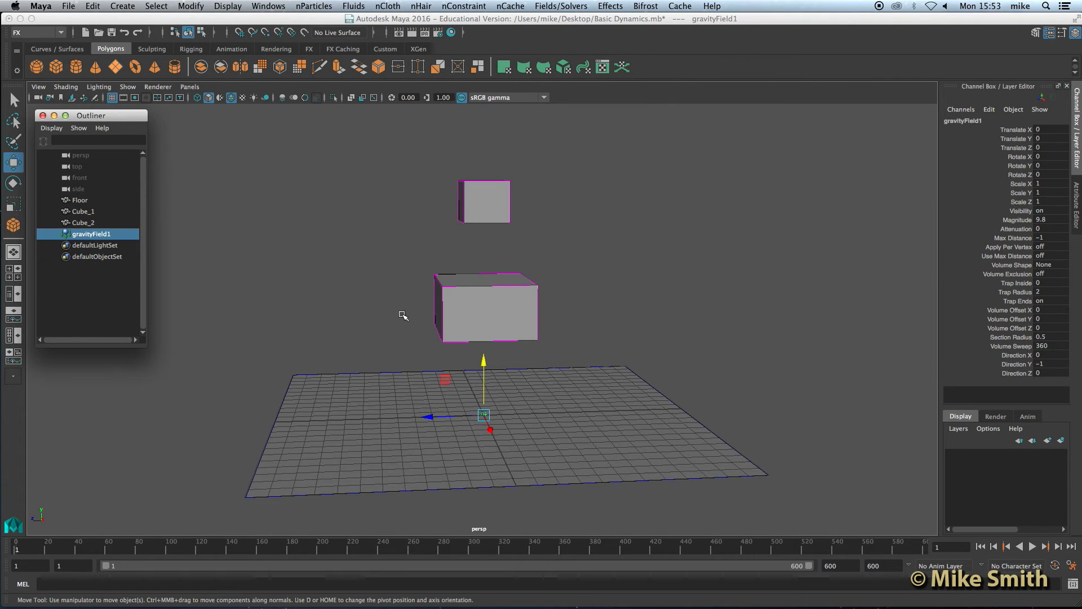
Play back the simulation with gravity applied to both cubes and return to the start of the playback range
drag(102, 117, 326, 137)
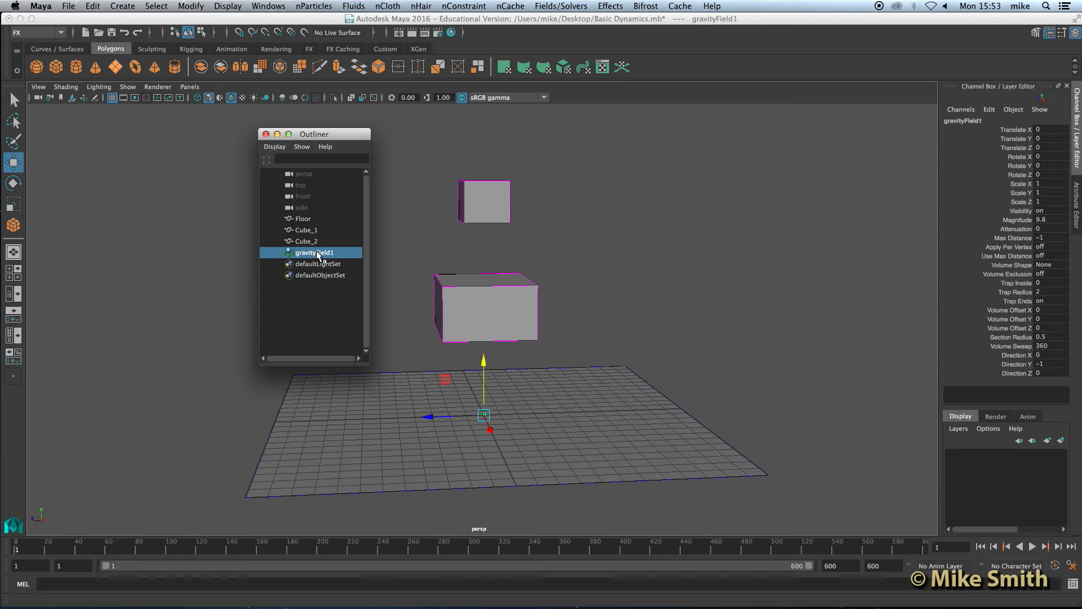
drag(315, 133, 118, 120)
alt+drag(437, 327, 522, 400)
alt+middle_drag(553, 378, 545, 369)
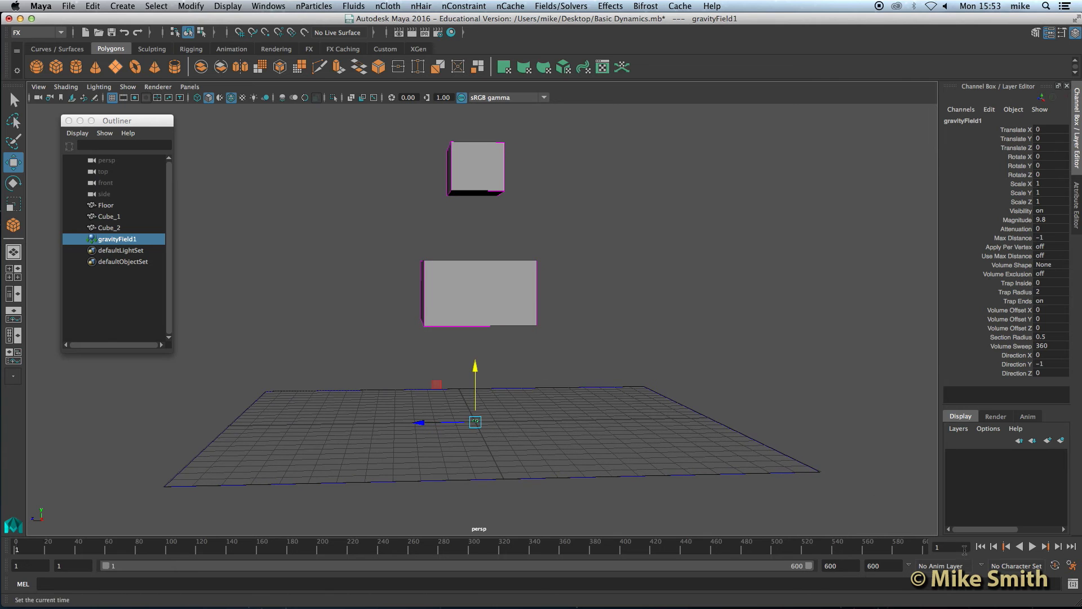
click(1033, 548)
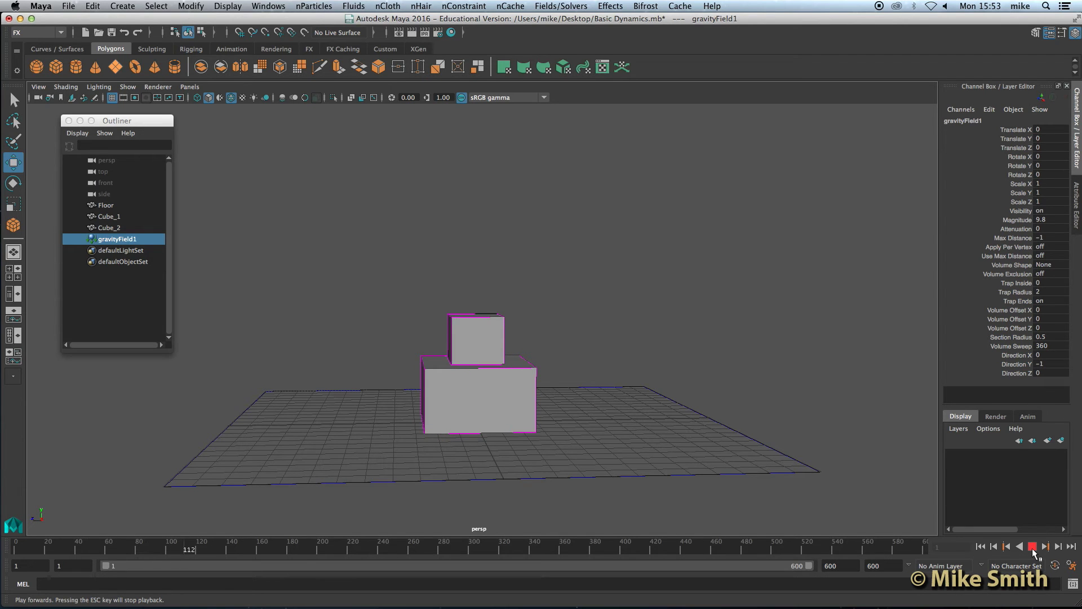
click(1032, 547)
click(981, 548)
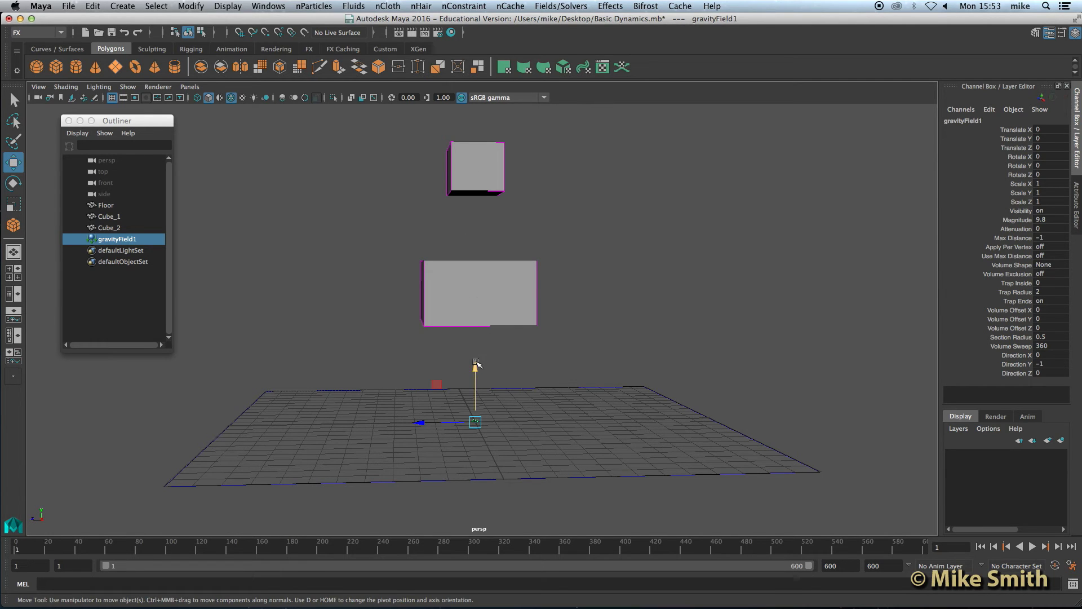
Tilt Cube_1 to rotations of about 3.6, 2.9, -7.2 and Cube_2 to about -4, 2, 8.5 on X, Y, Z
click(468, 290)
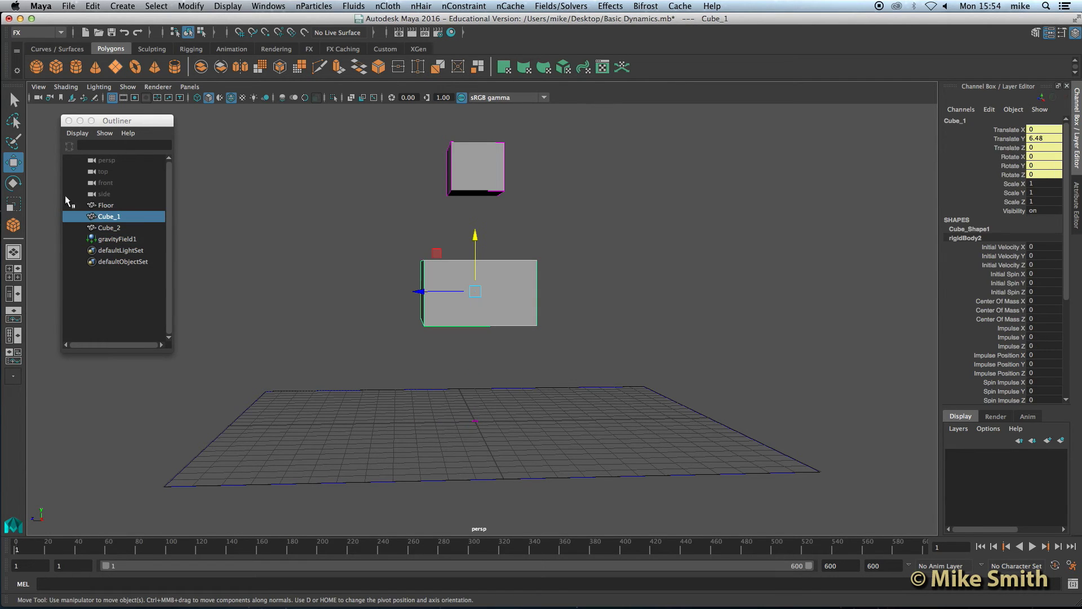
click(13, 185)
drag(449, 259, 461, 278)
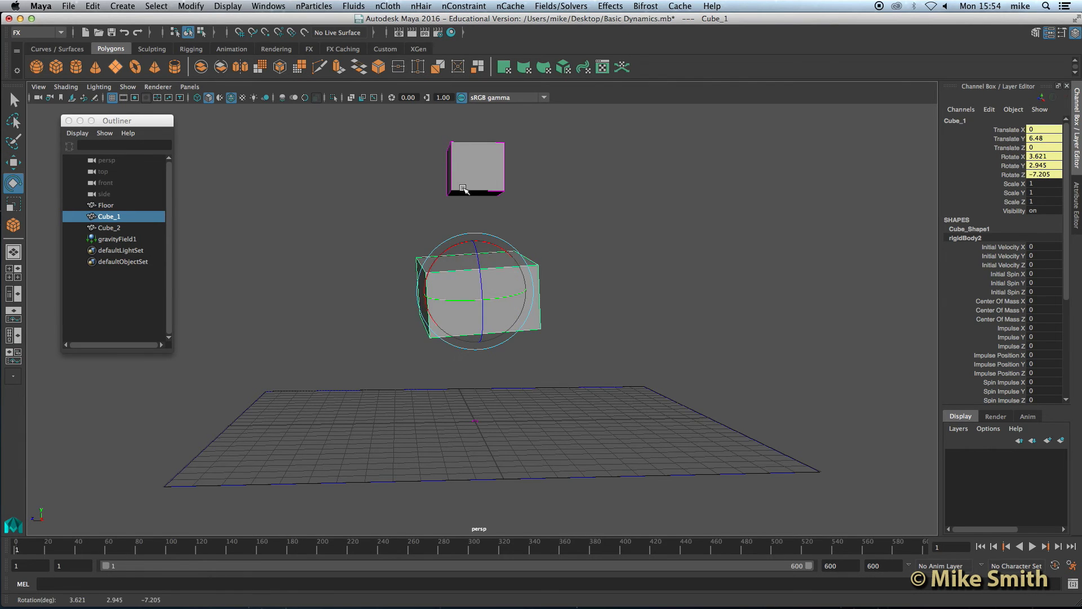
click(470, 170)
drag(460, 156, 484, 230)
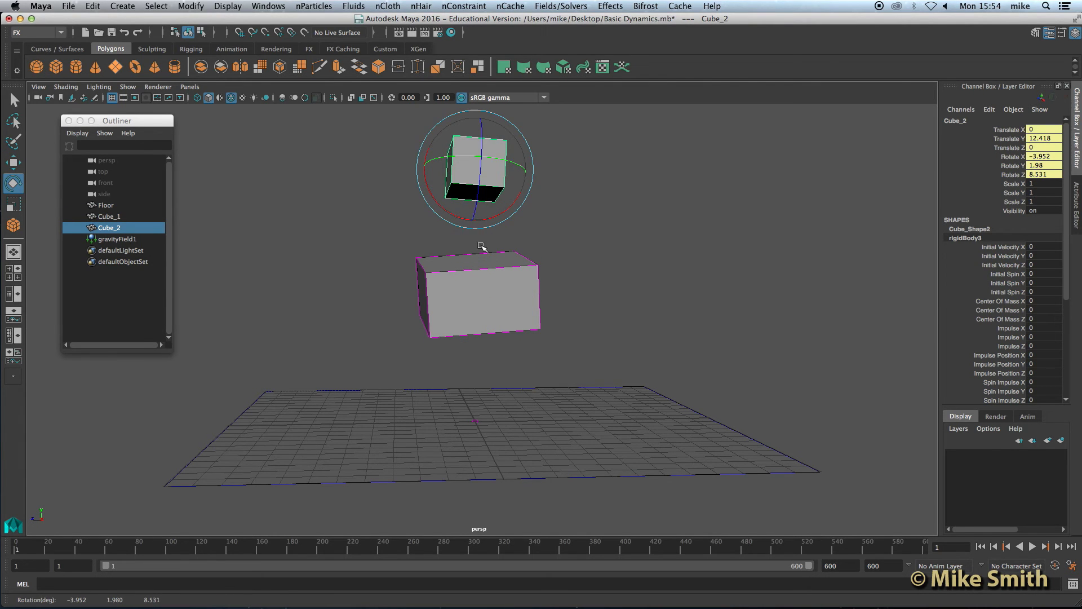
key(q)
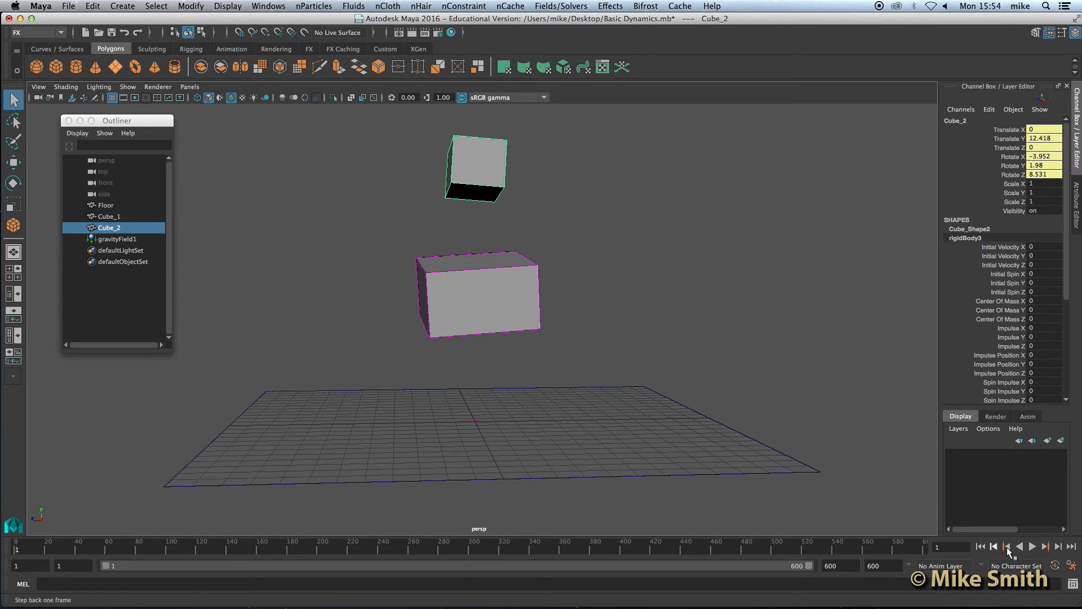
Play back the simulation with both cubes tilted, stop it and rewind to the first frame
click(1033, 546)
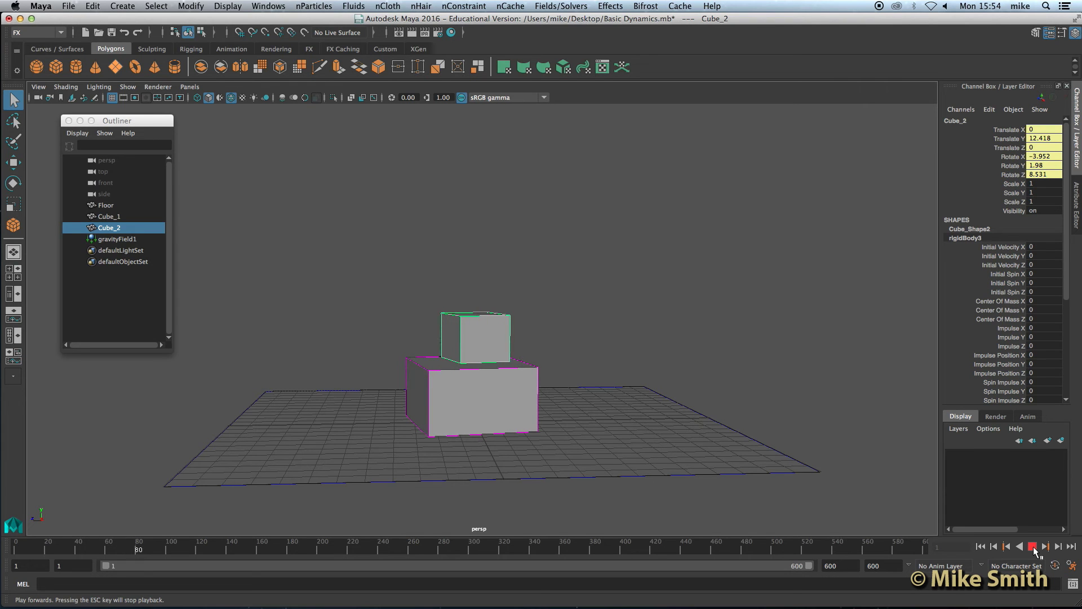
click(1033, 547)
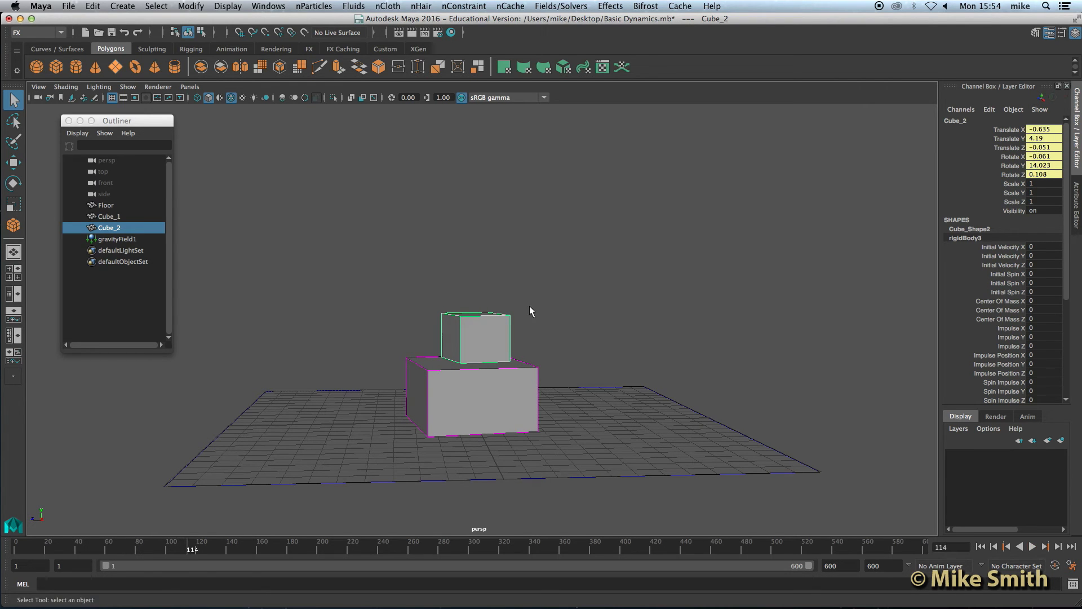
click(982, 547)
Raise Cube_2 vertically to a Translate Y of about 19.2
scroll(556, 282, down, 5)
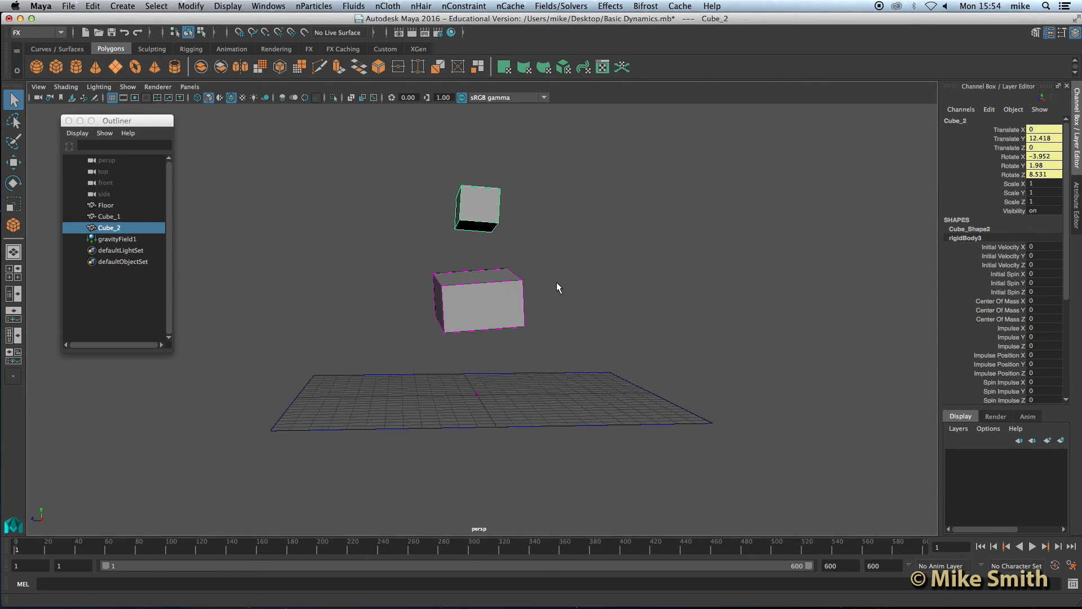
click(14, 163)
click(399, 190)
click(488, 223)
drag(478, 172, 478, 84)
scroll(548, 290, up, 2)
scroll(548, 290, up, 4)
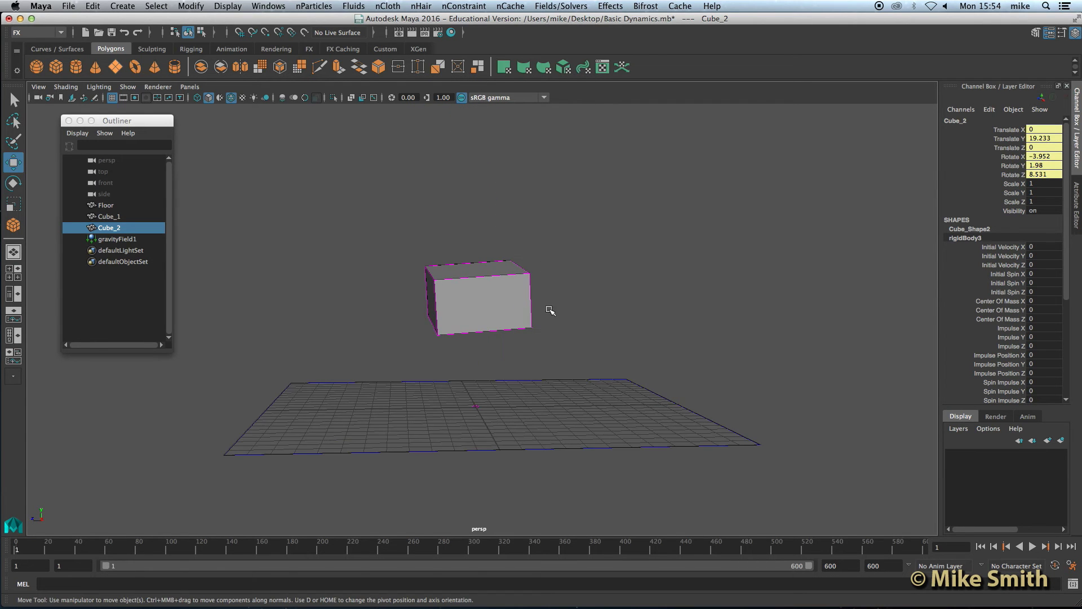
scroll(563, 310, up, 1)
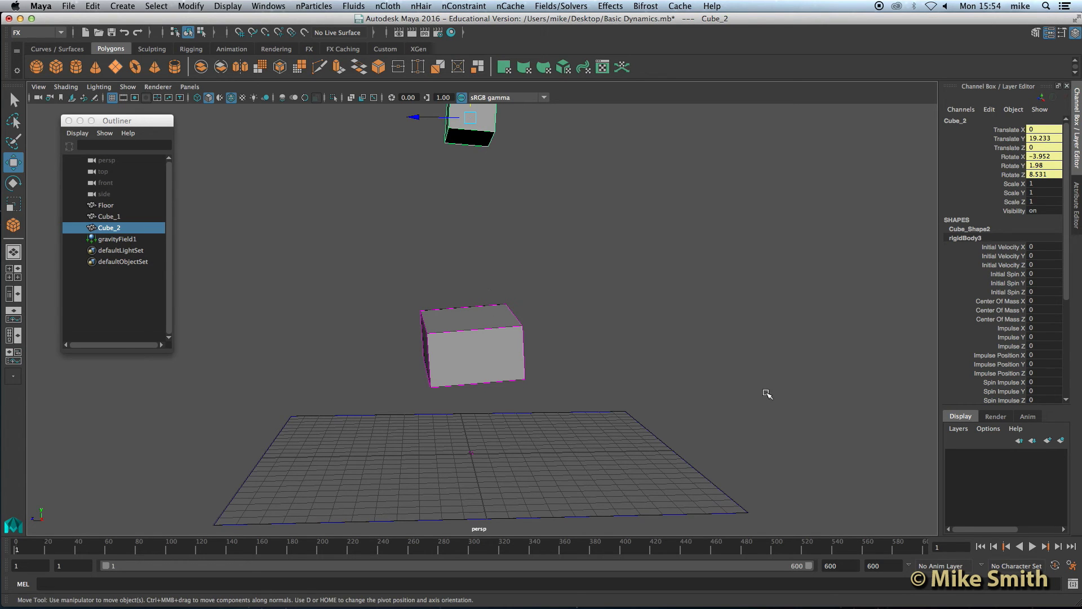
Play back the simulation with Cube_2 dropping from the greater height and return to the first frame
click(1031, 547)
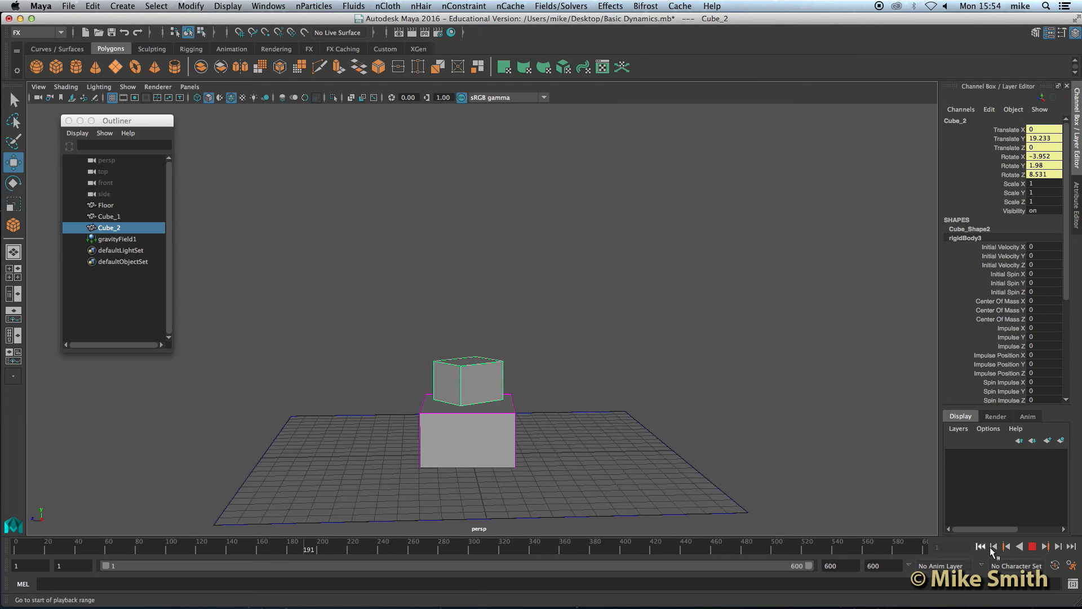
click(1034, 548)
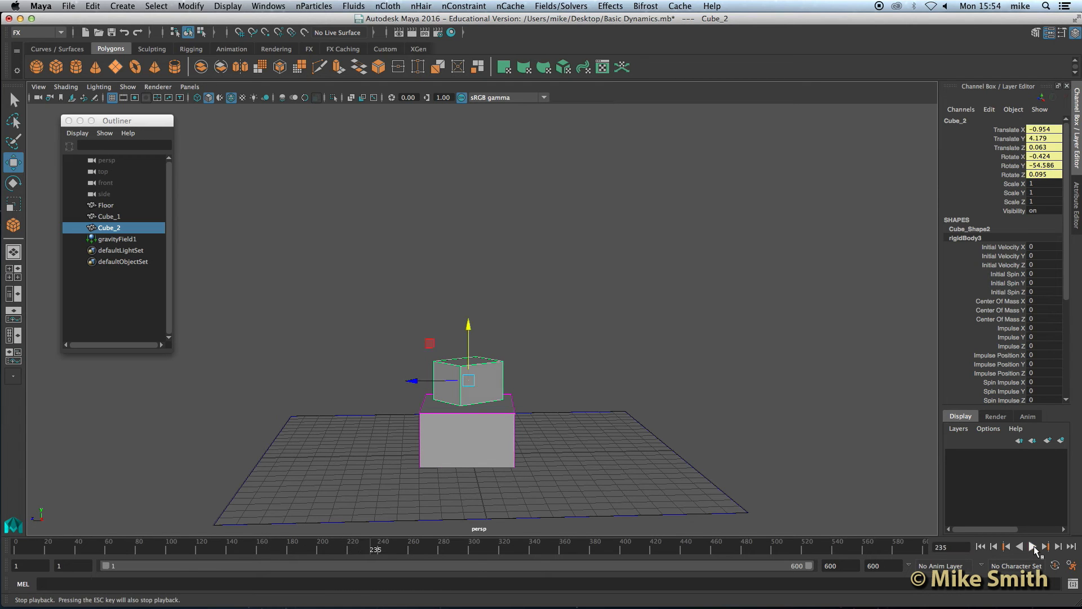
click(981, 547)
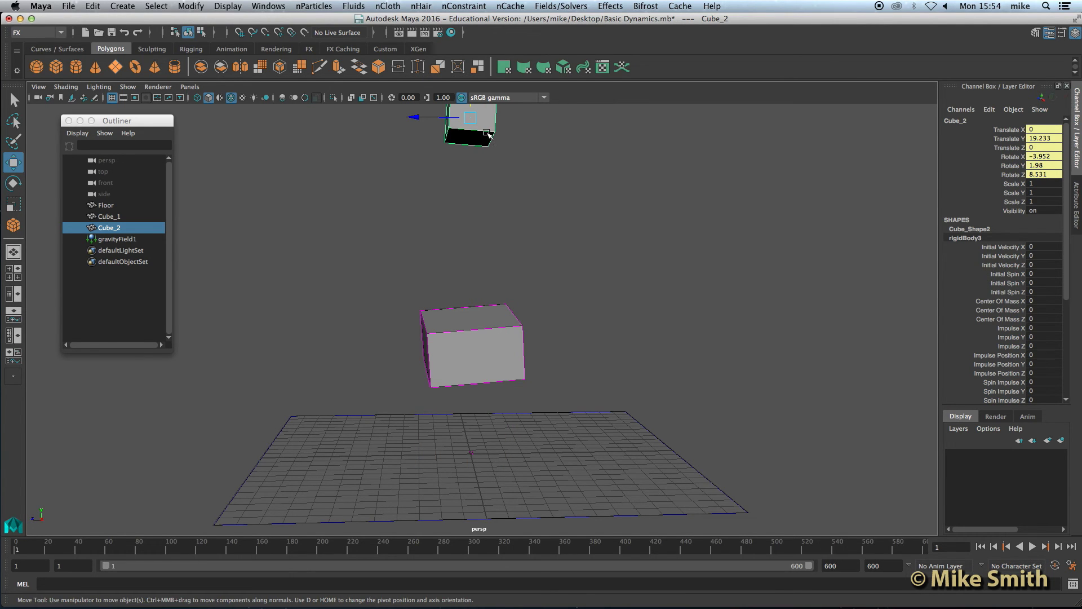
Delete Cube_2 and raise Cube_1 vertically to a Translate Y of about 13.5
key(Delete)
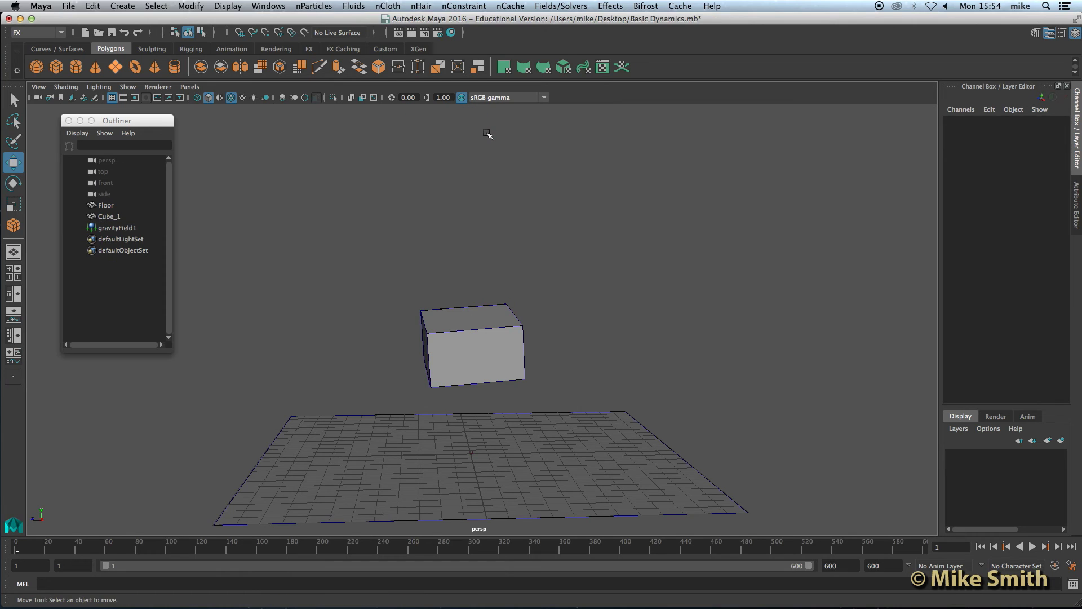
click(461, 341)
drag(470, 288, 478, 167)
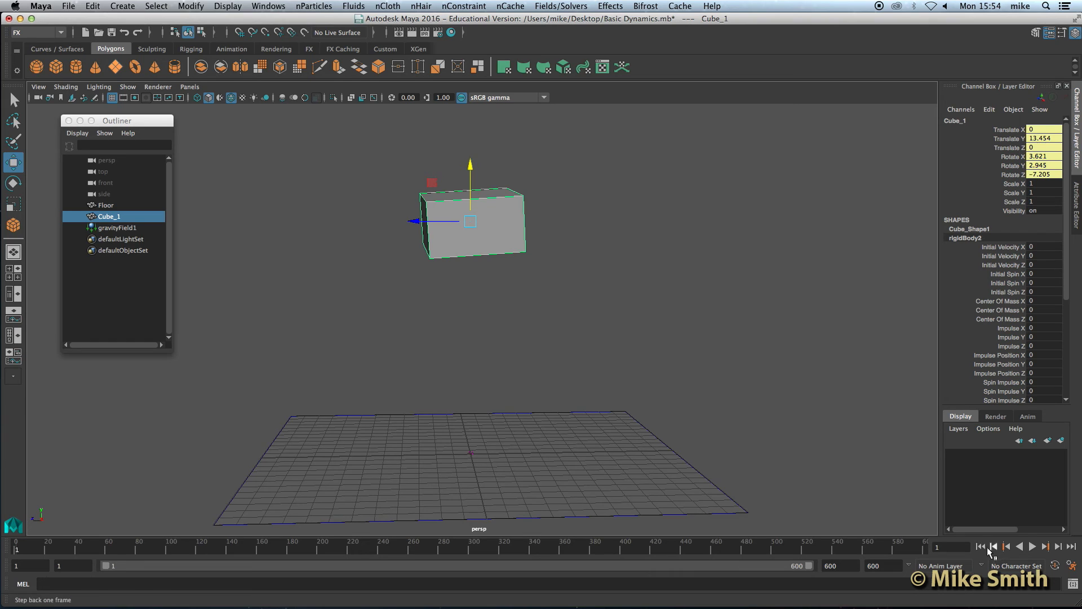
Play back the simulation with only Cube_1 falling onto the floor and return to the first frame
click(1032, 547)
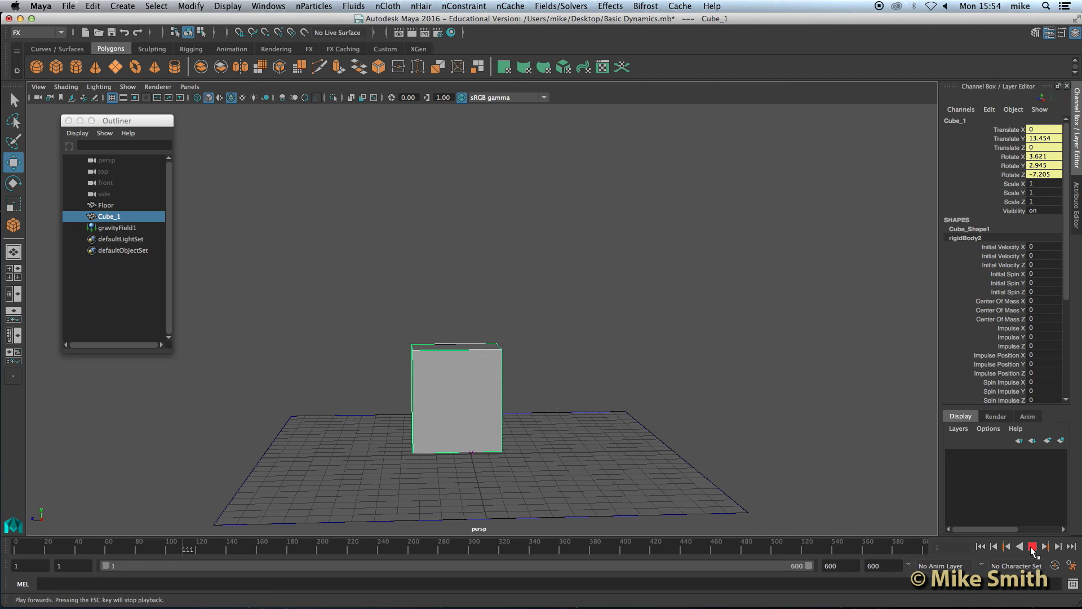
click(1032, 546)
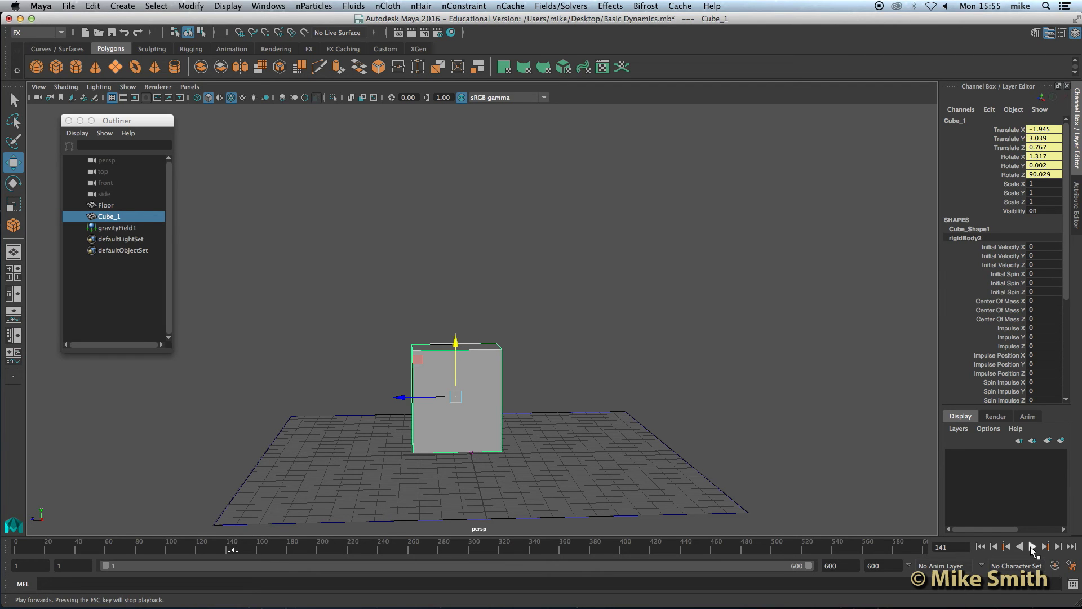
click(981, 546)
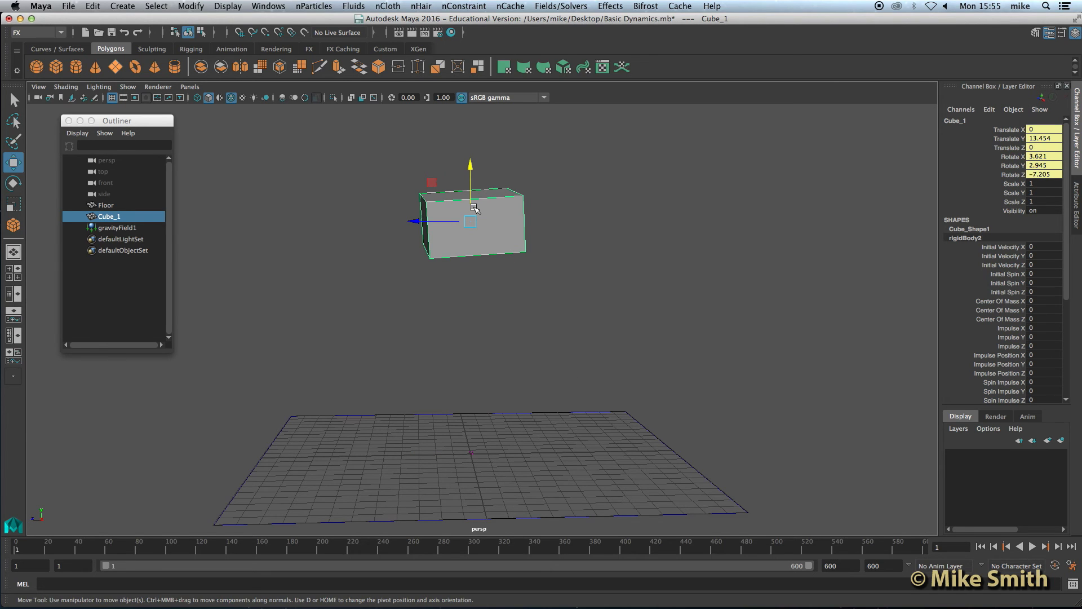
Set the bounciness of Cube_1's rigid body to 1.2
click(1077, 198)
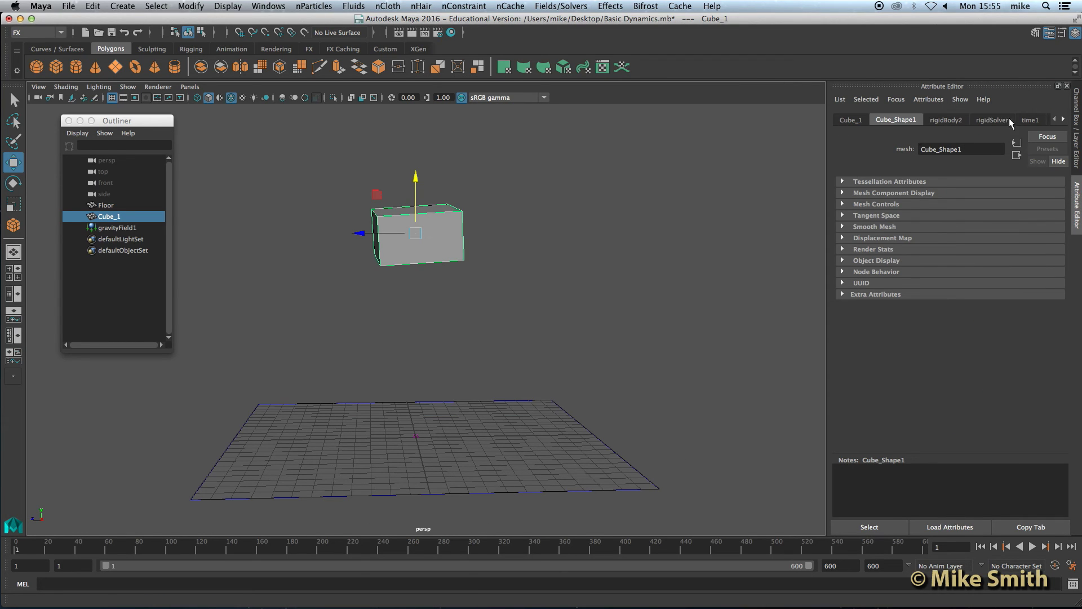
click(947, 120)
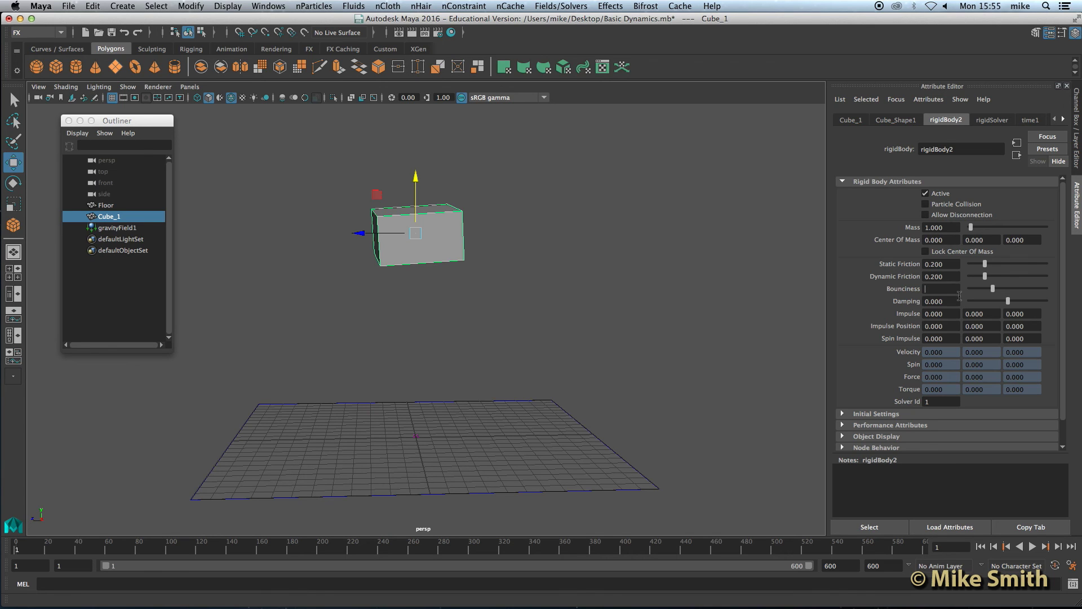
key(Return)
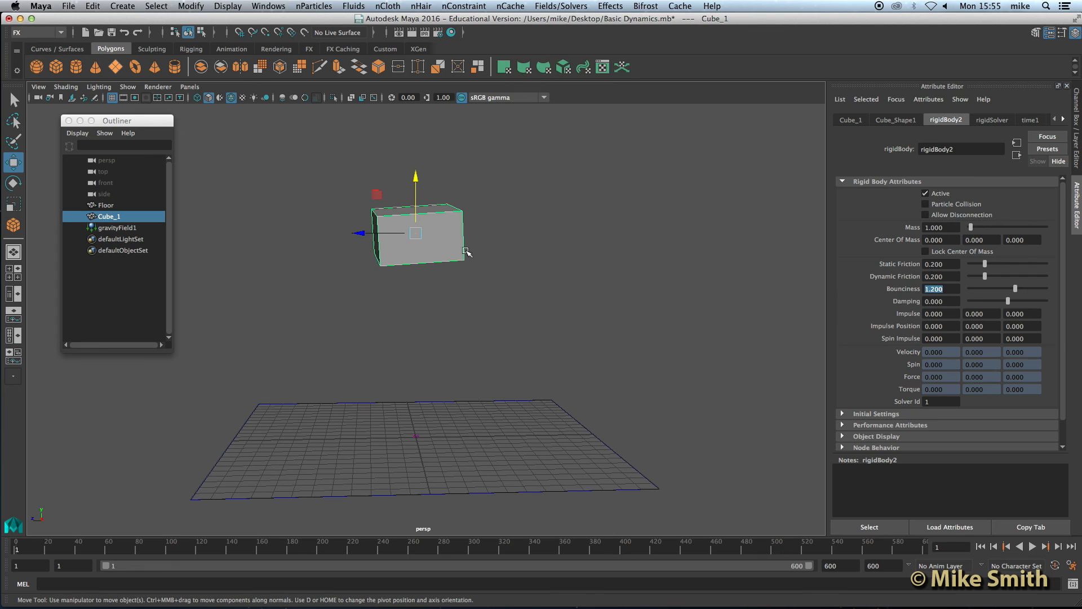
Play back the simulation with the bouncier Cube_1, stop it and return to the first frame
click(1032, 546)
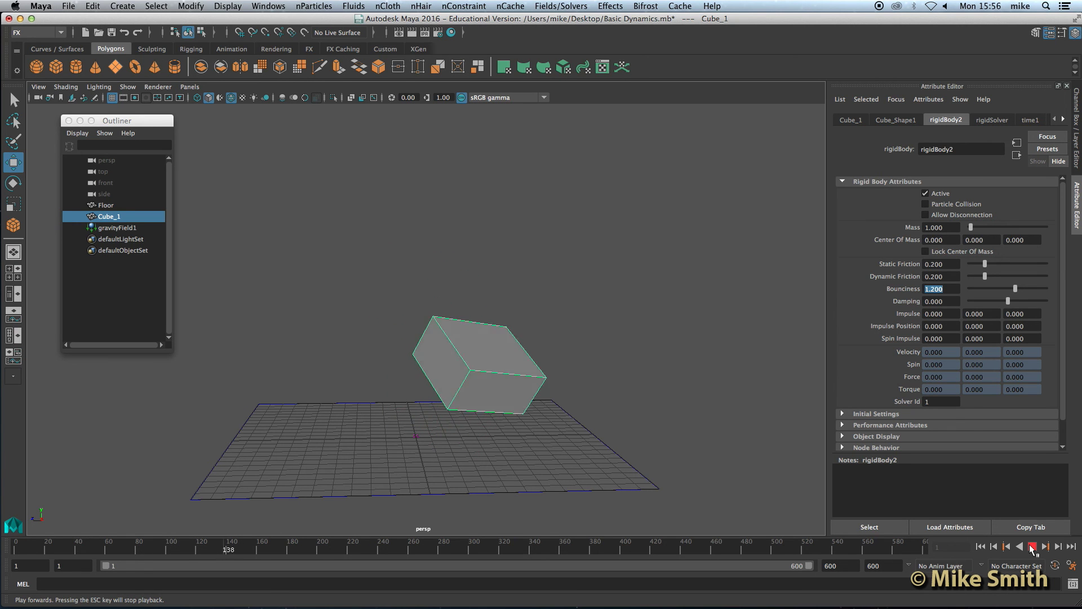
click(1033, 546)
click(982, 546)
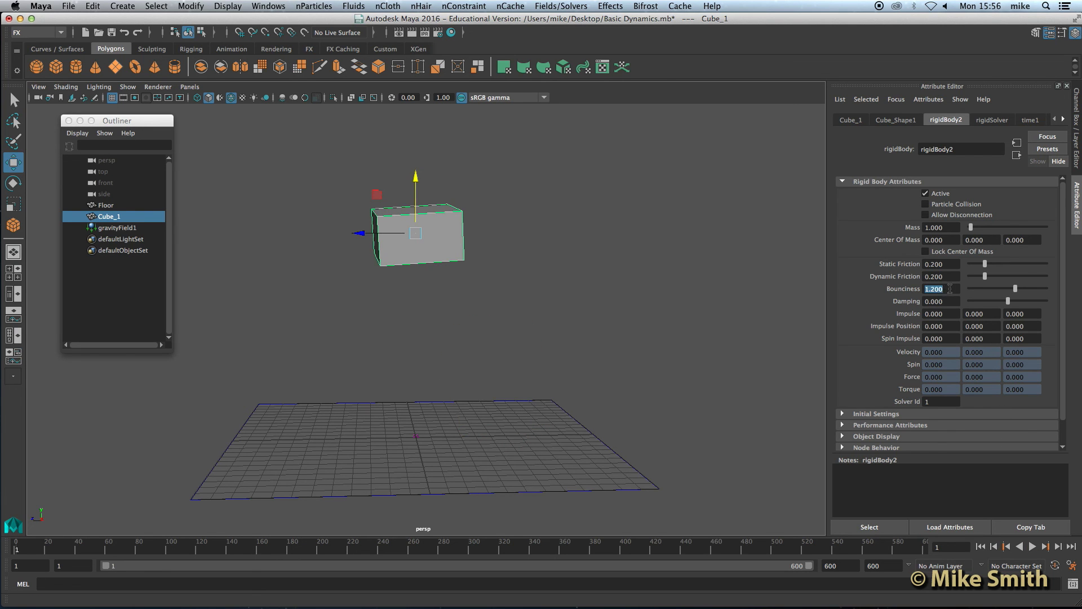
Set the bounciness of Cube_1's rigid body to 0.2, then play back the simulation and stop it
text(0.2)
key(Return)
click(1034, 547)
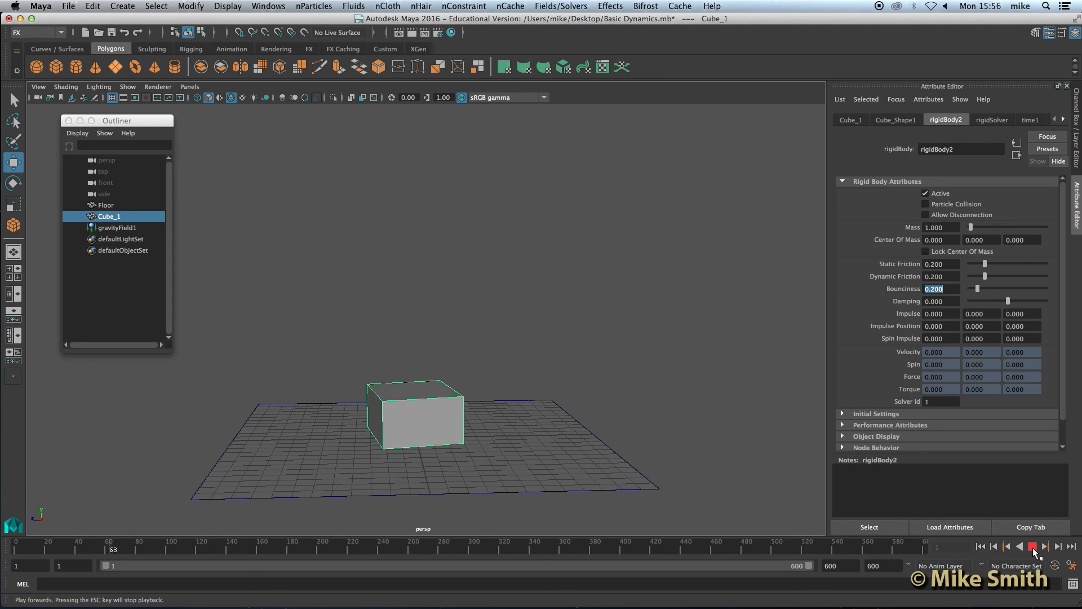
click(1033, 548)
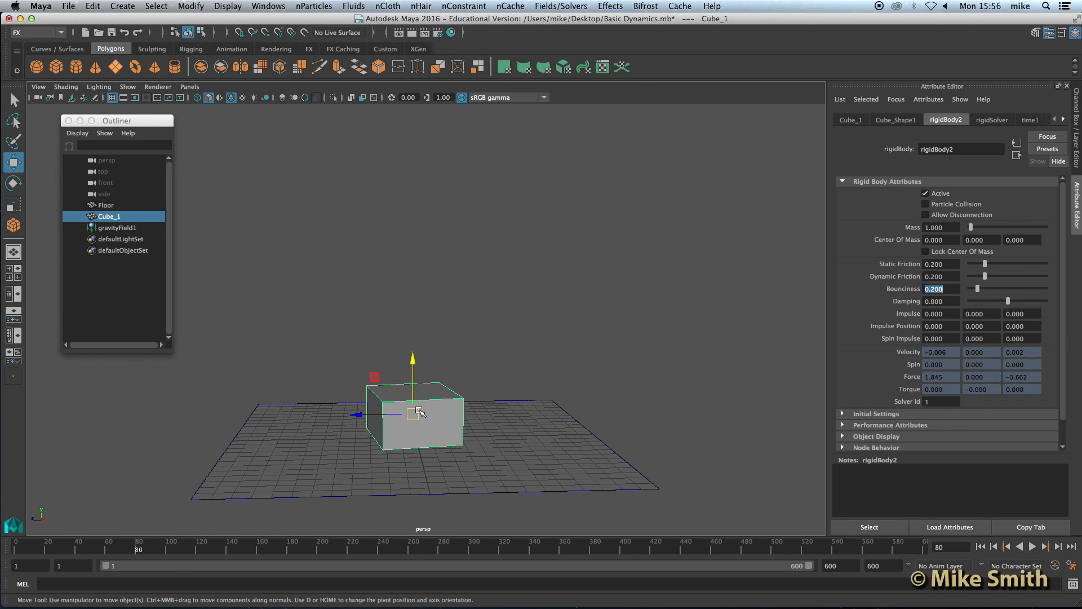
Compare the rigid body attributes of the Floor with those of Cube_1
click(522, 436)
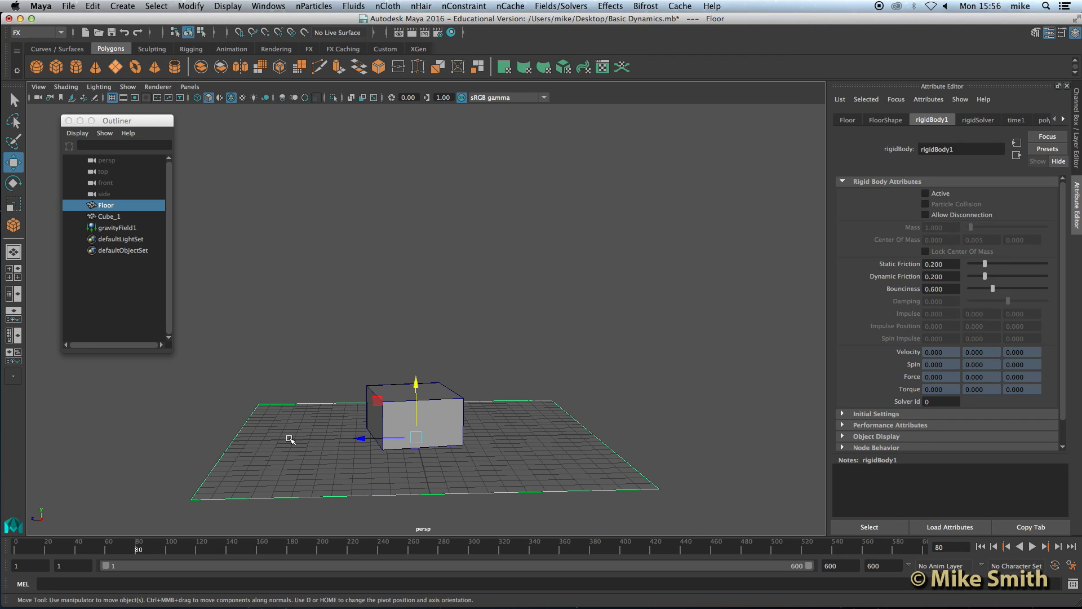
click(449, 406)
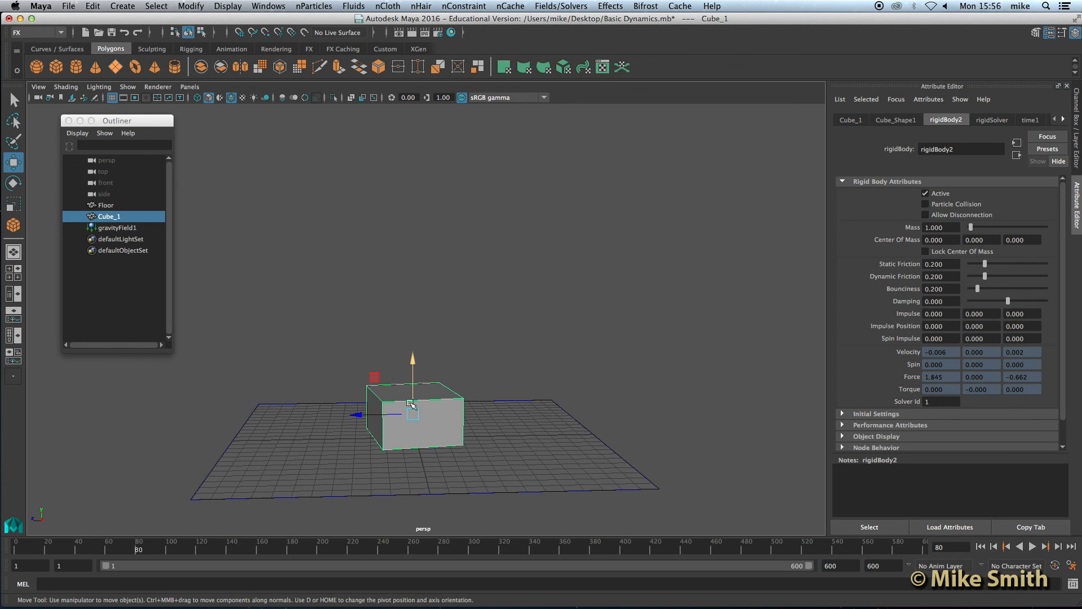